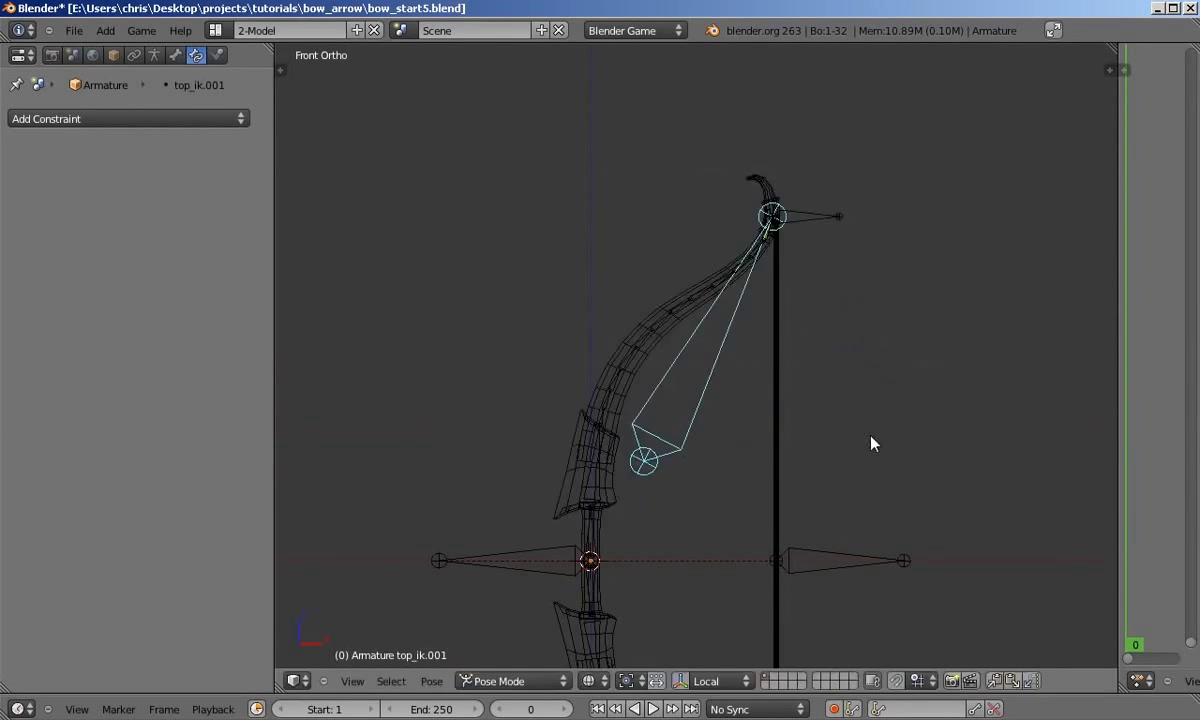
- Test-rotate the top_ik.001 bone to check how the upper bow limb bends
{"action": "key", "text": "r"}
{"action": "right_click", "coordinate": [865, 420]}
{"action": "key", "text": "r"}
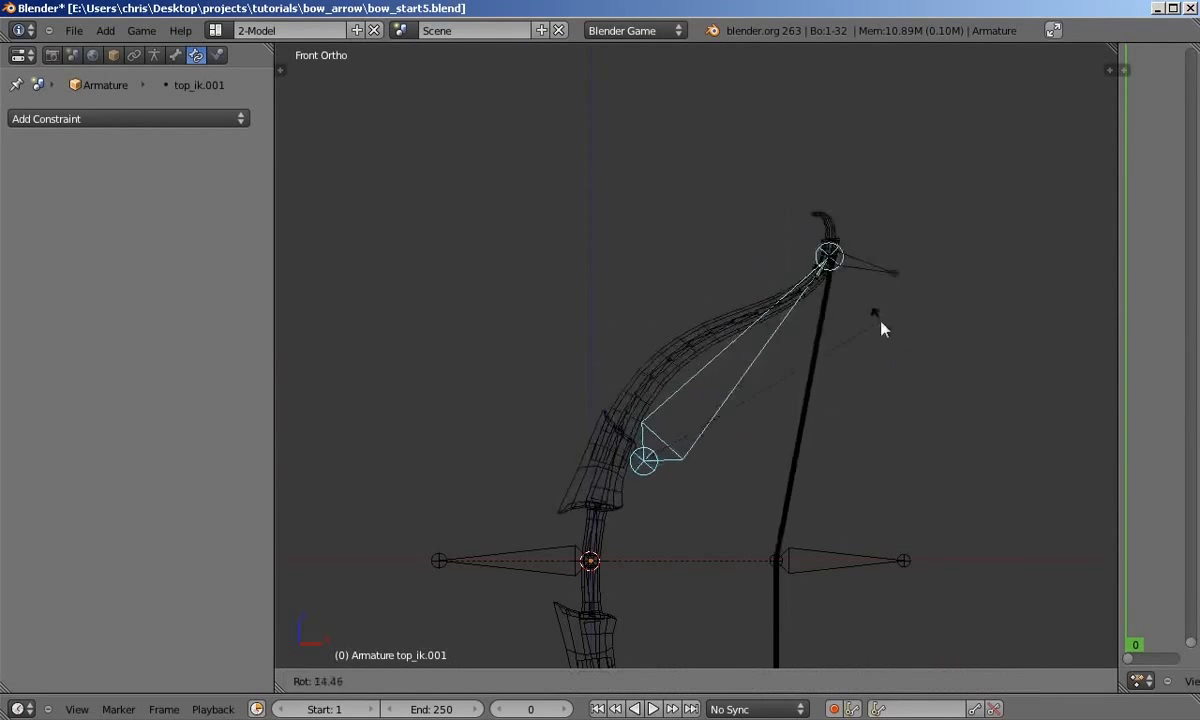
{"action": "right_click", "coordinate": [897, 385]}
- In Edit Mode, move the base joint of top_ik.001 closer to the upper bow limb
{"action": "key", "text": "Tab"}
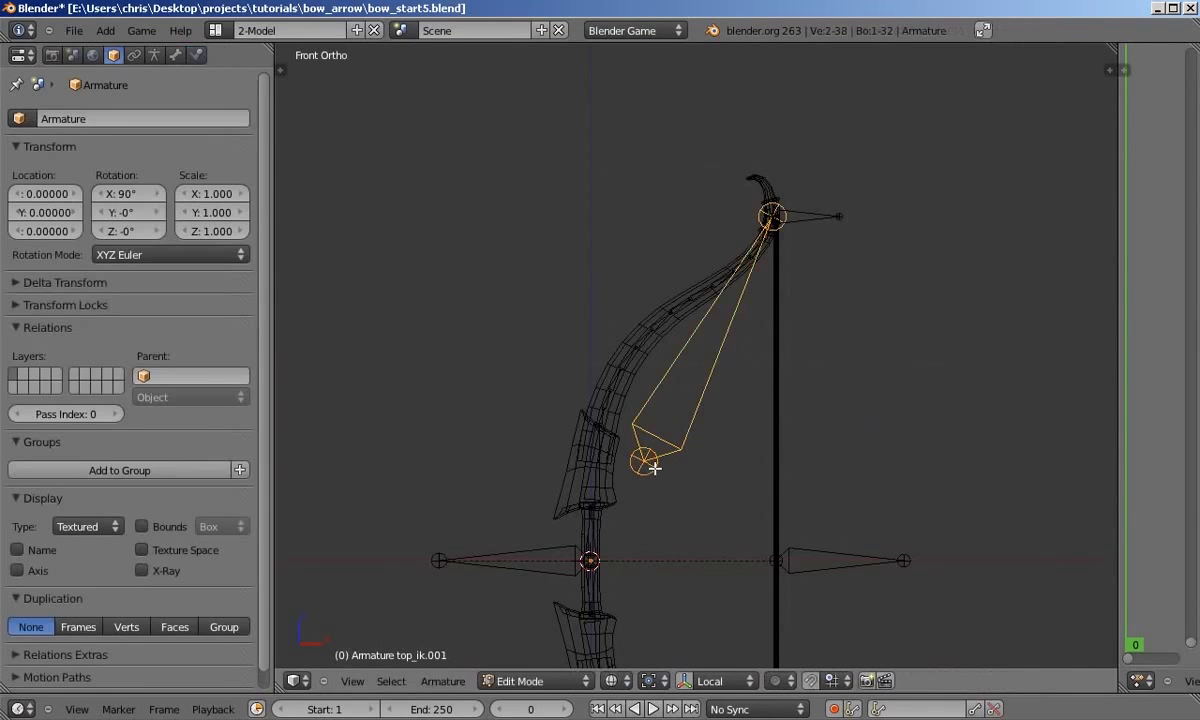
{"action": "right_click", "coordinate": [652, 465]}
{"action": "key", "text": "g"}
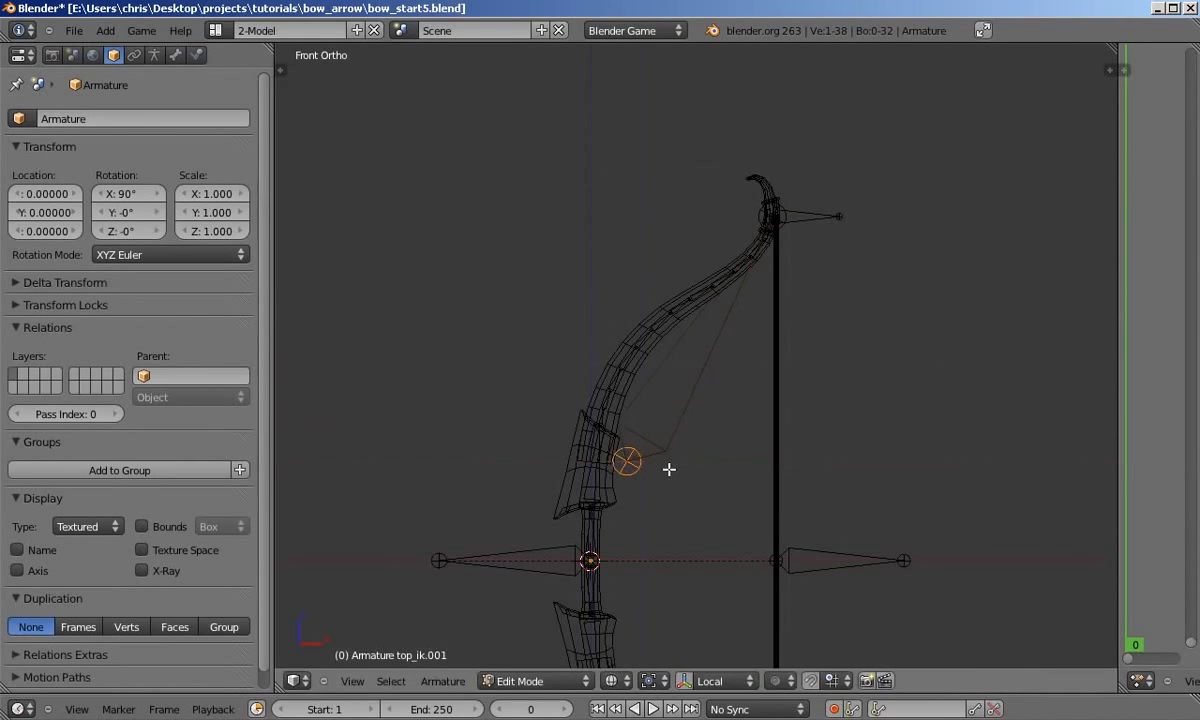
{"action": "left_click", "coordinate": [669, 460]}
- Return to Pose Mode and test the limb's bend by rotating top_ik.001 without keeping the rotation
{"action": "key", "text": "Tab"}
{"action": "key", "text": "r"}
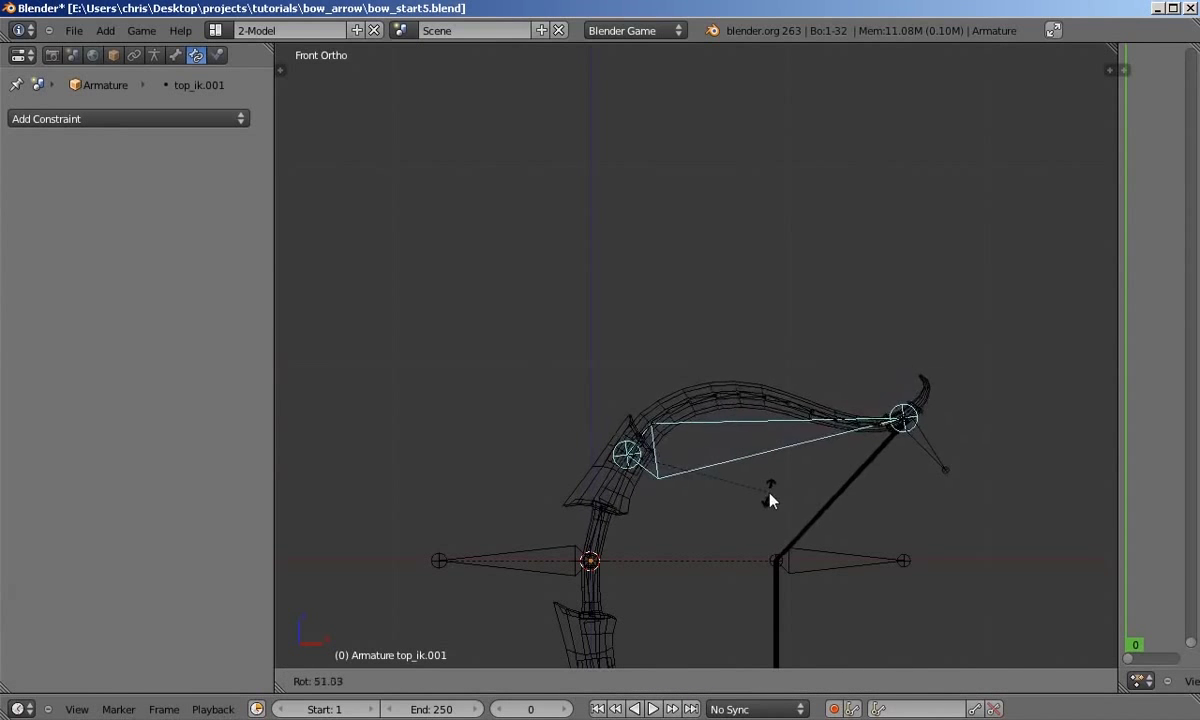
{"action": "right_click", "coordinate": [762, 416]}
{"action": "middle_click_drag", "start_coordinate": [761, 403], "coordinate": [754, 387], "text": "shift"}
{"action": "scroll", "coordinate": [756, 385], "scroll_direction": "down", "scroll_amount": 1}
{"action": "key", "text": "r"}
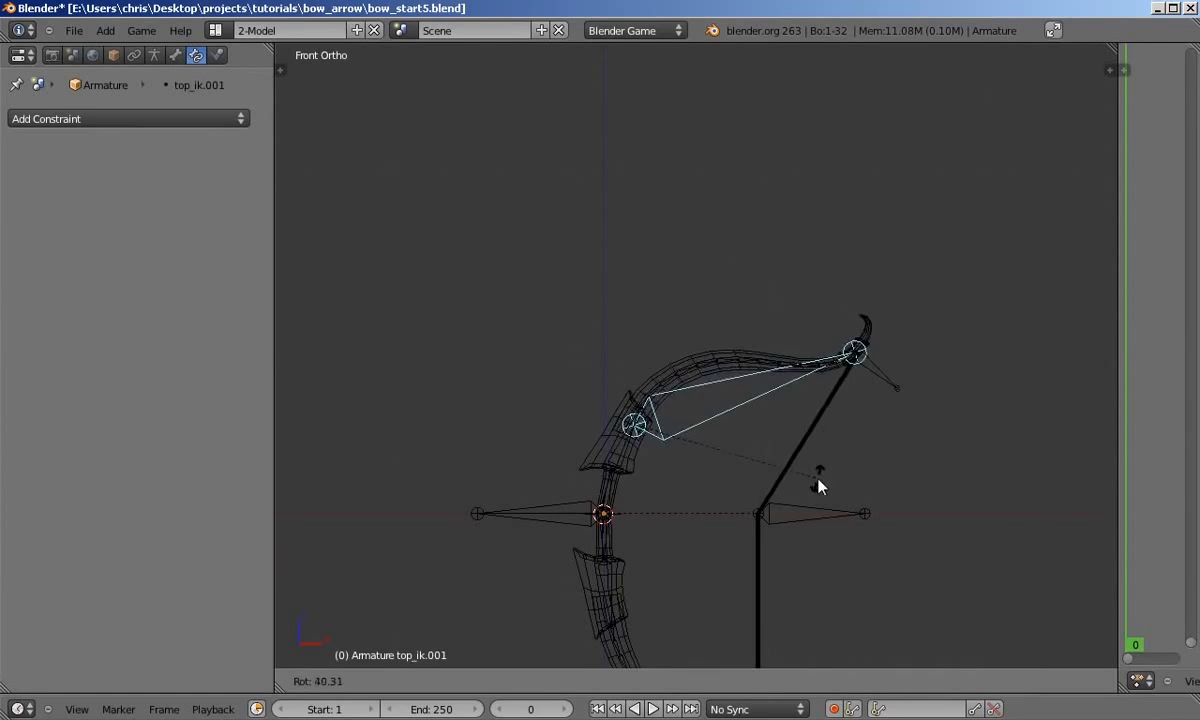
{"action": "right_click", "coordinate": [761, 445]}
- Raise the base joint of top_ik.001 slightly along the upper limb in Edit Mode
{"action": "scroll", "coordinate": [700, 430], "scroll_direction": "up", "scroll_amount": 1}
{"action": "key", "text": "Tab"}
{"action": "right_click", "coordinate": [643, 436]}
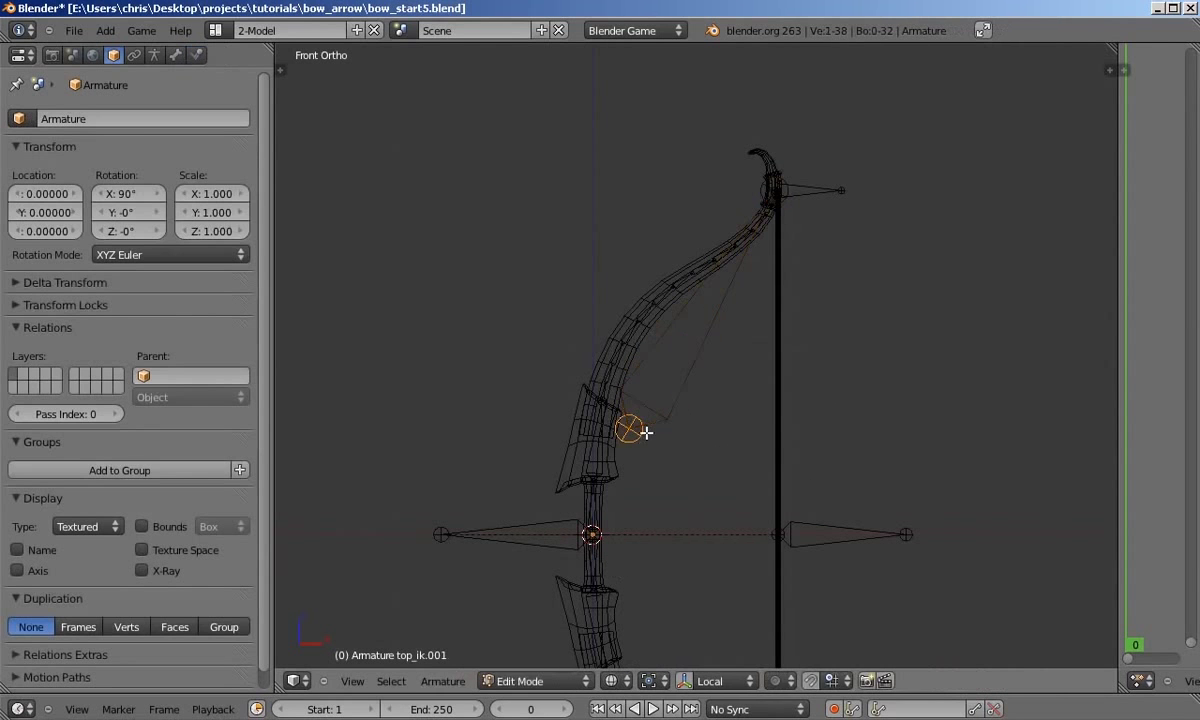
{"action": "key", "text": "g"}
{"action": "left_click", "coordinate": [643, 414]}
- Select top_ik.001 in Pose Mode and check the bend around its raised base joint with a trial rotation
{"action": "key", "text": "Tab"}
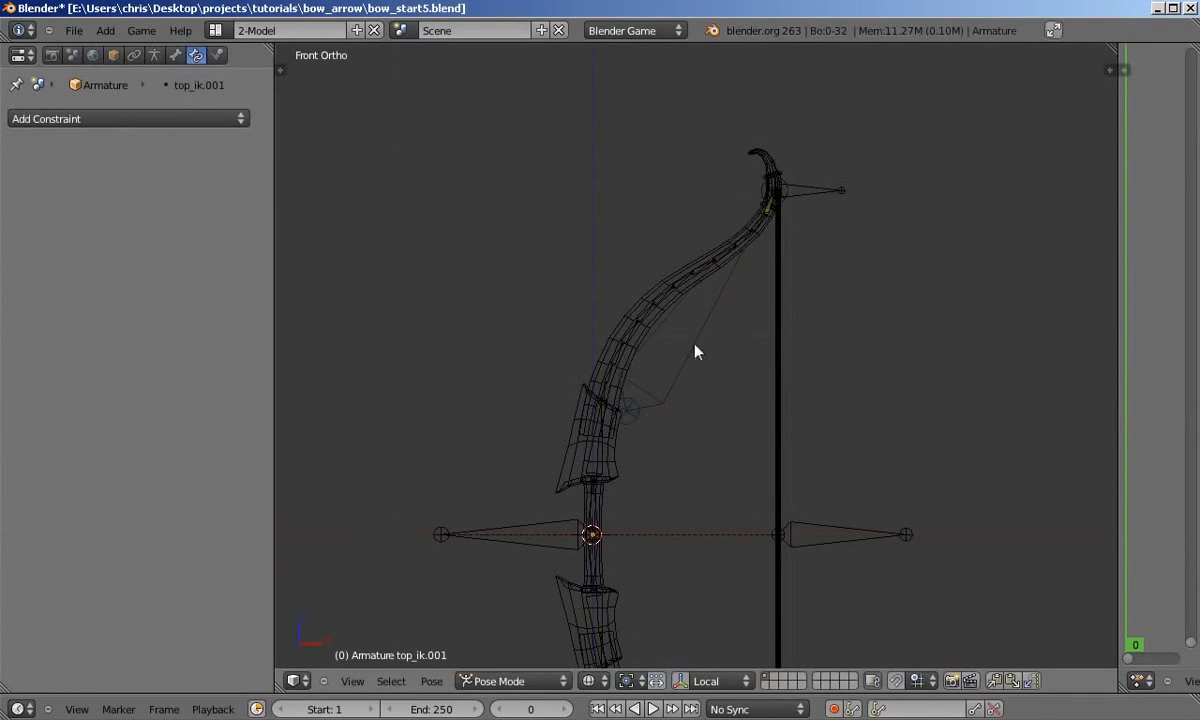
{"action": "right_click", "coordinate": [694, 346]}
{"action": "key", "text": "r"}
{"action": "right_click", "coordinate": [799, 506]}
- Shift the base joint of top_ik.001 onto the upper metal guard and test-rotate the bone in Pose Mode
{"action": "key", "text": "Tab"}
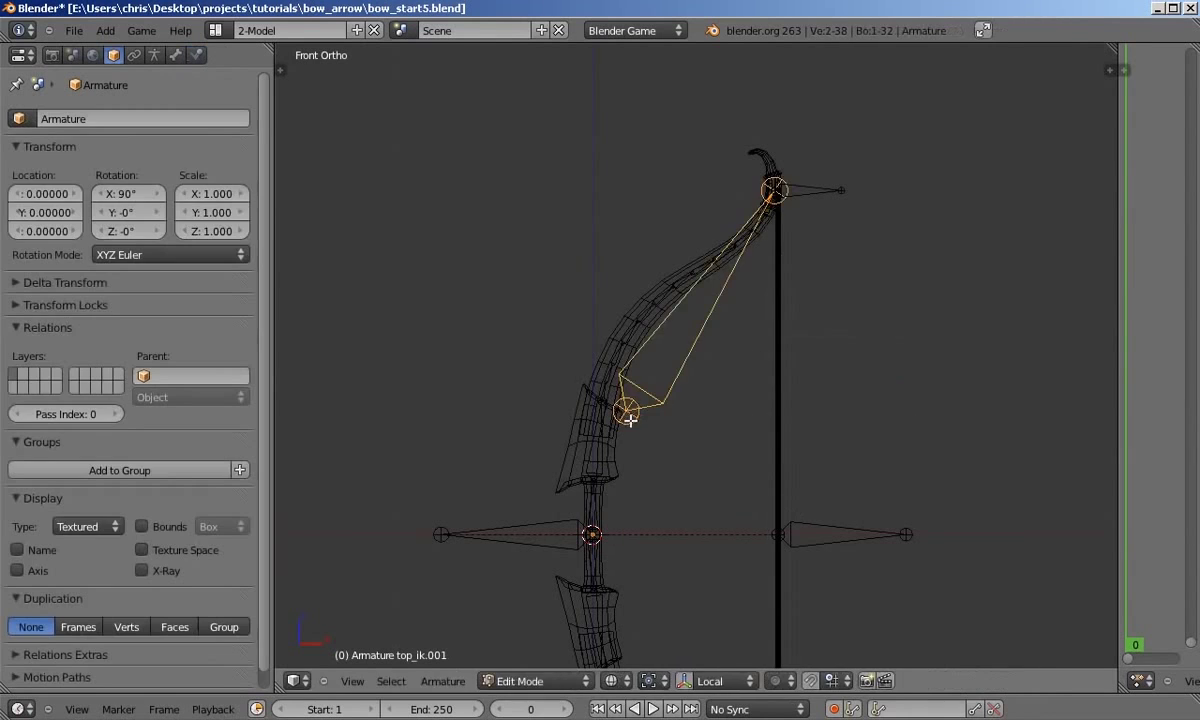
{"action": "key", "text": "ctrl+Tab"}
{"action": "key", "text": "r"}
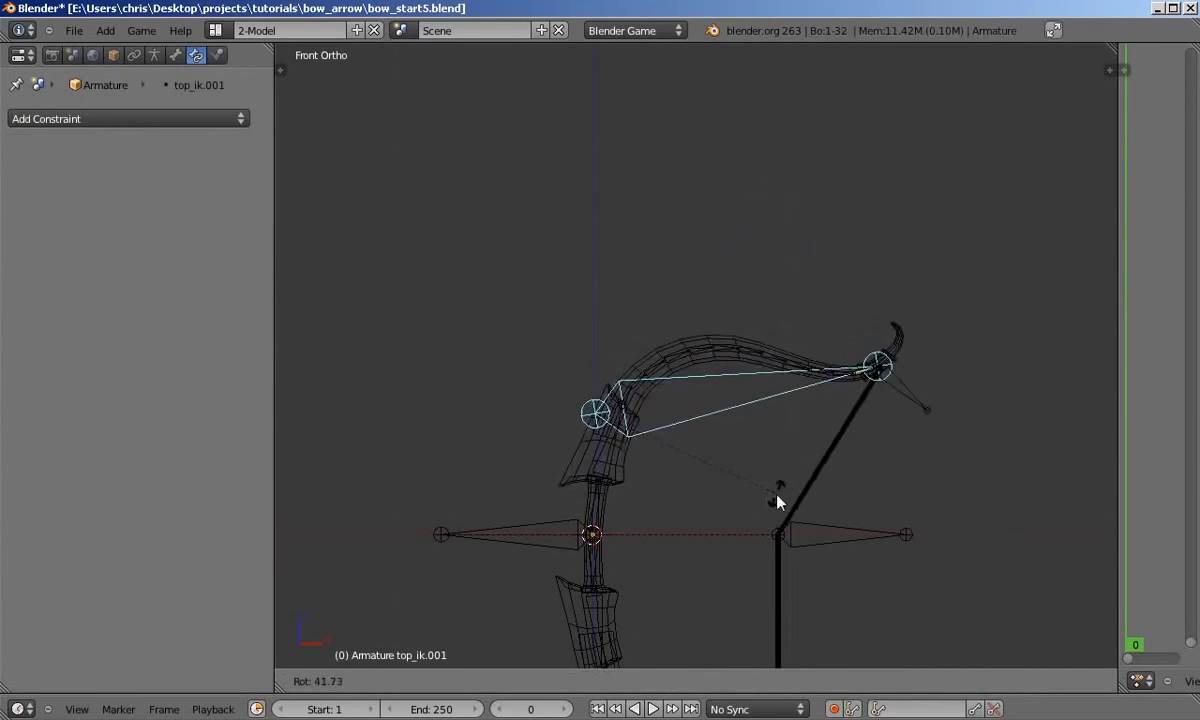
{"action": "key", "text": "Escape"}
{"action": "key", "text": "r"}
{"action": "key", "text": "Escape"}
- Move the base joint of top_ik.001 toward the string side, just beside the upper guard's edge
{"action": "key", "text": "Tab"}
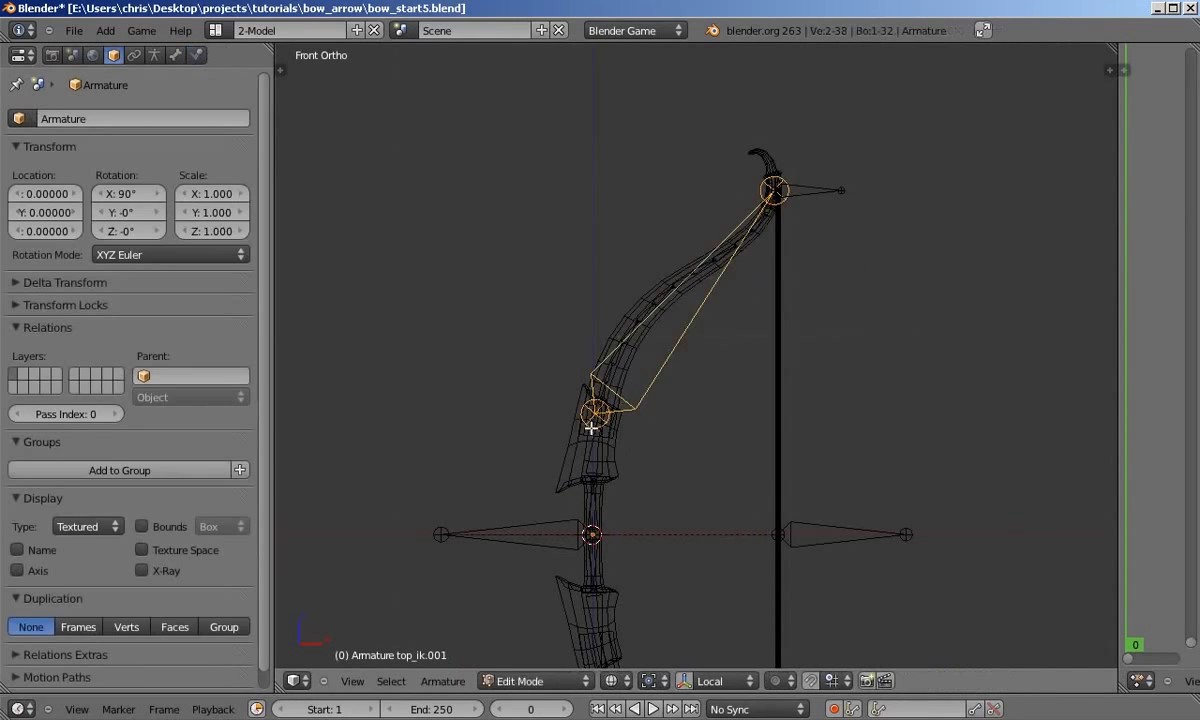
{"action": "right_click", "coordinate": [594, 416]}
{"action": "key", "text": "g"}
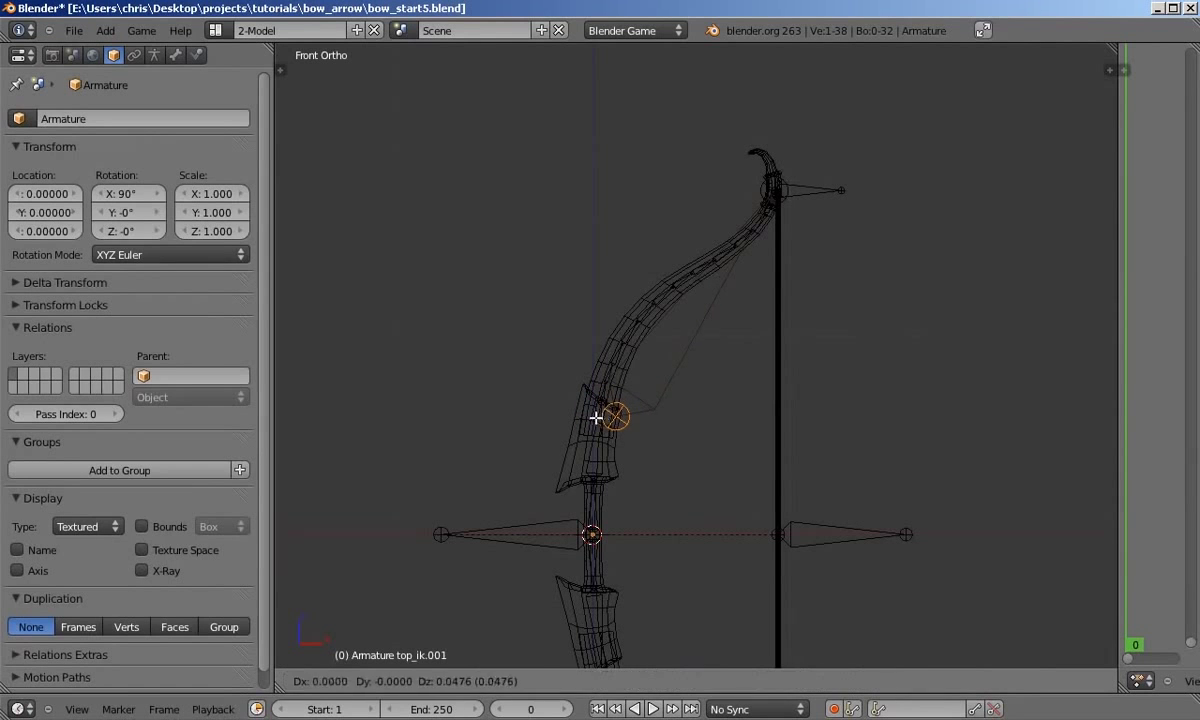
{"action": "left_click", "coordinate": [596, 418]}
- Examine the upper limb's bend with trial rotations of top_ik.001 in wireframe and textured display
{"action": "key", "text": "ctrl+Tab"}
{"action": "key", "text": "r"}
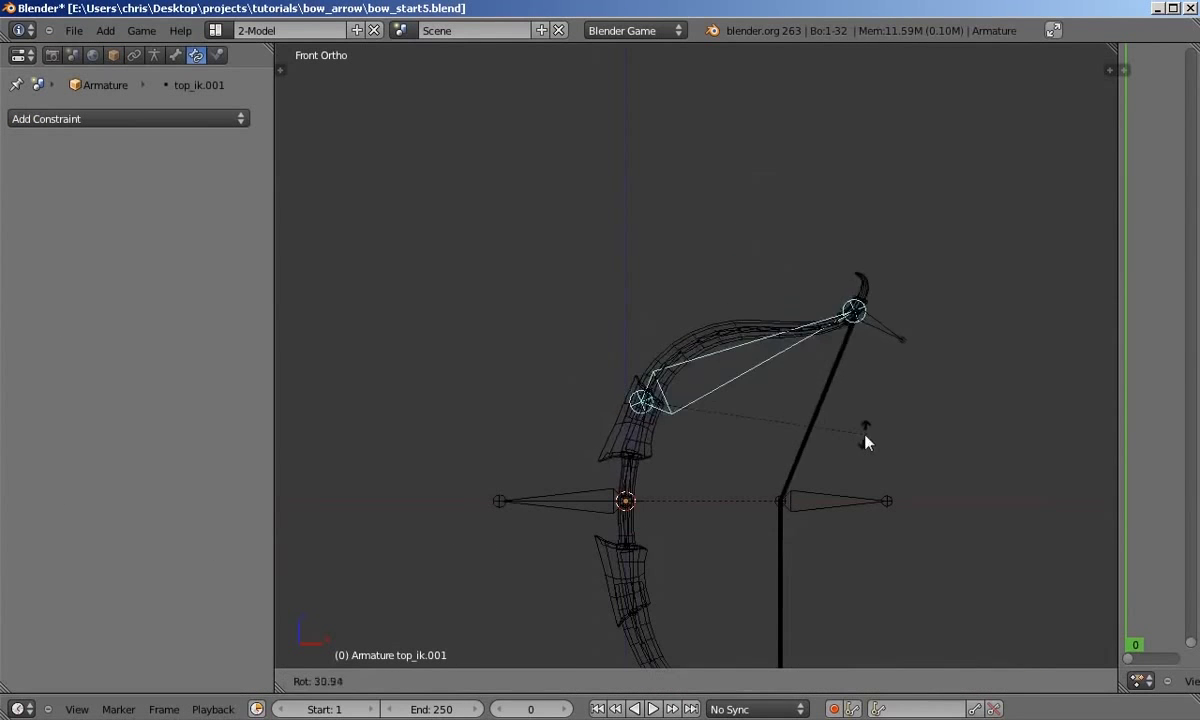
{"action": "key", "text": "Escape"}
{"action": "key", "text": "z"}
{"action": "middle_click_drag", "start_coordinate": [808, 389], "coordinate": [758, 392], "text": "shift"}
{"action": "key", "text": "r"}
{"action": "key", "text": "Escape"}
{"action": "key", "text": "alt+z"}
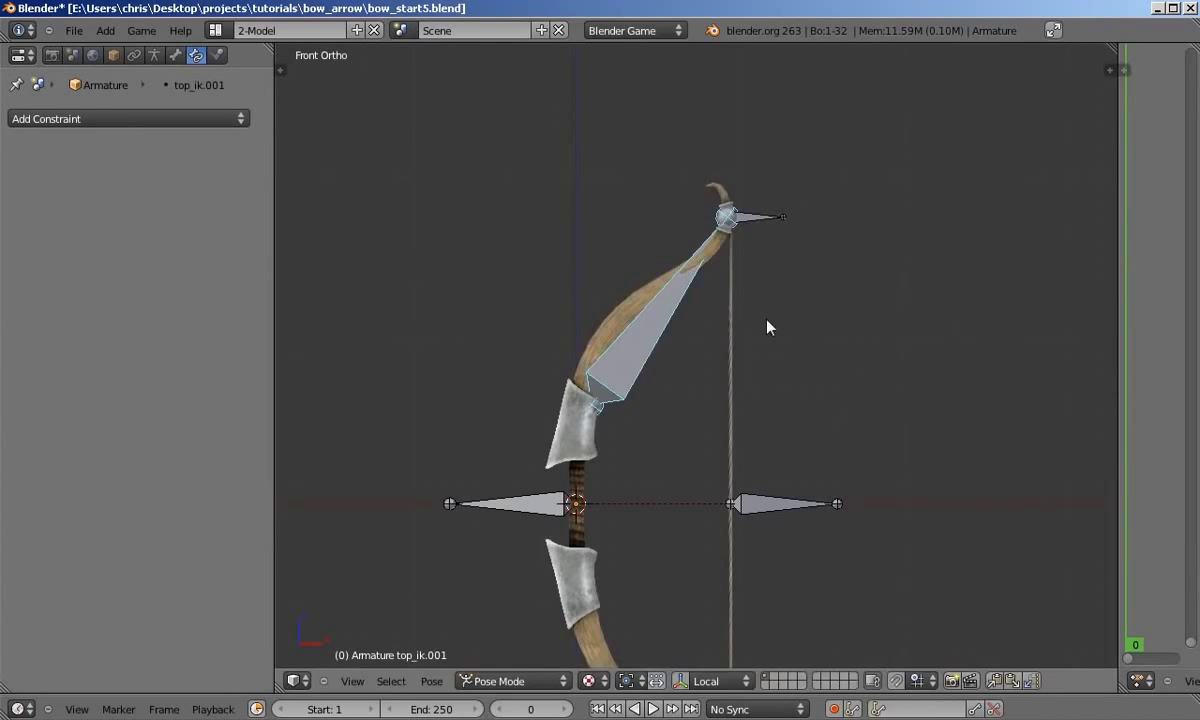
{"action": "key", "text": "r"}
{"action": "key", "text": "Escape"}
{"action": "key", "text": "r"}
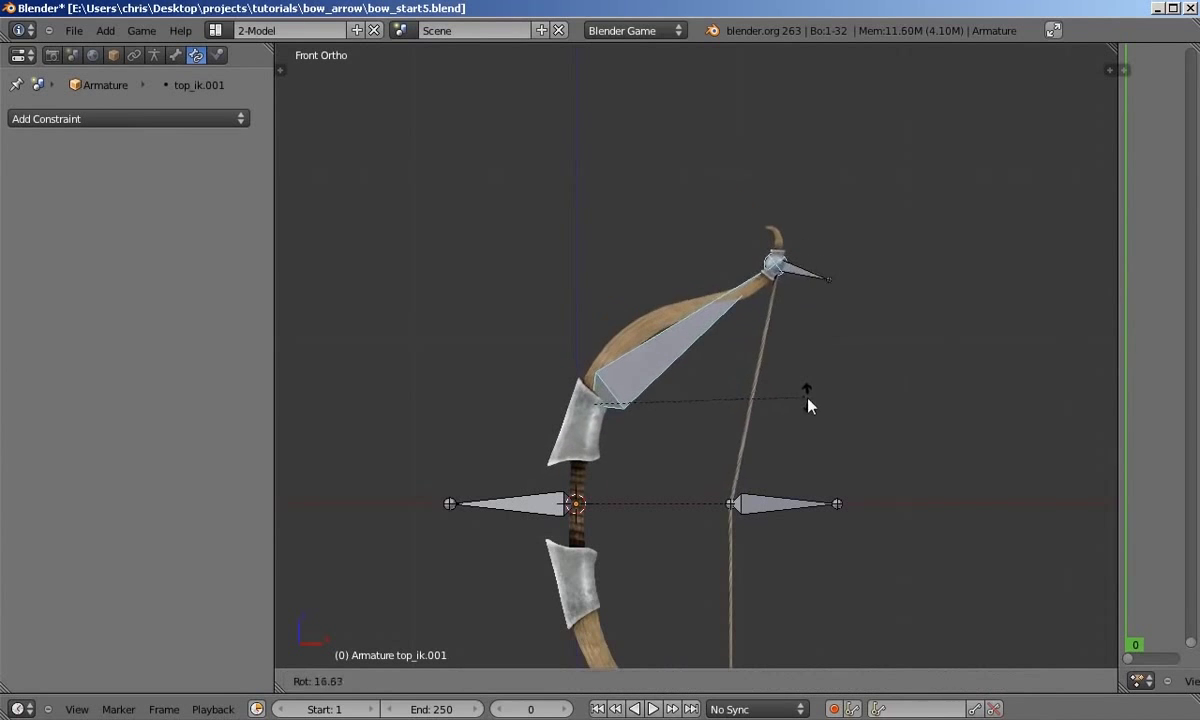
{"action": "key", "text": "Escape"}
- Nudge the base joint of top_ik.001 slightly toward the string in wireframe and test-rotate the bone
{"action": "key", "text": "z"}
{"action": "scroll", "coordinate": [673, 411], "scroll_direction": "up", "scroll_amount": 2}
{"action": "key", "text": "r"}
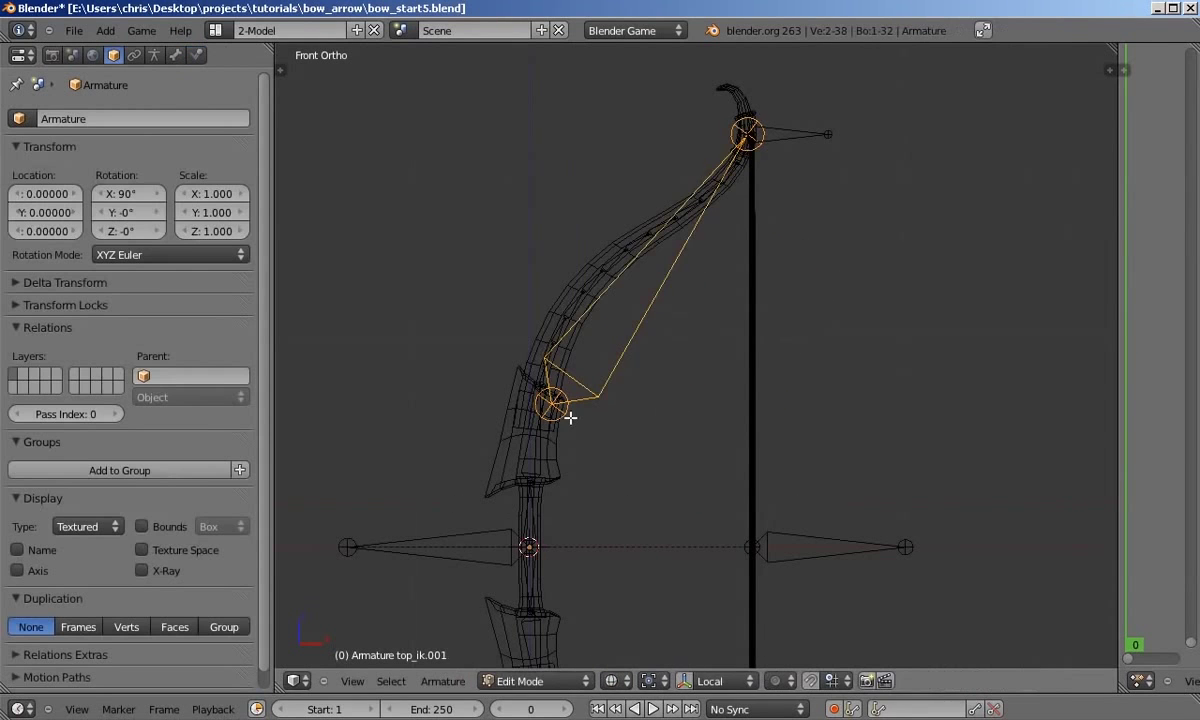
{"action": "key", "text": "Escape"}
{"action": "key", "text": "r"}
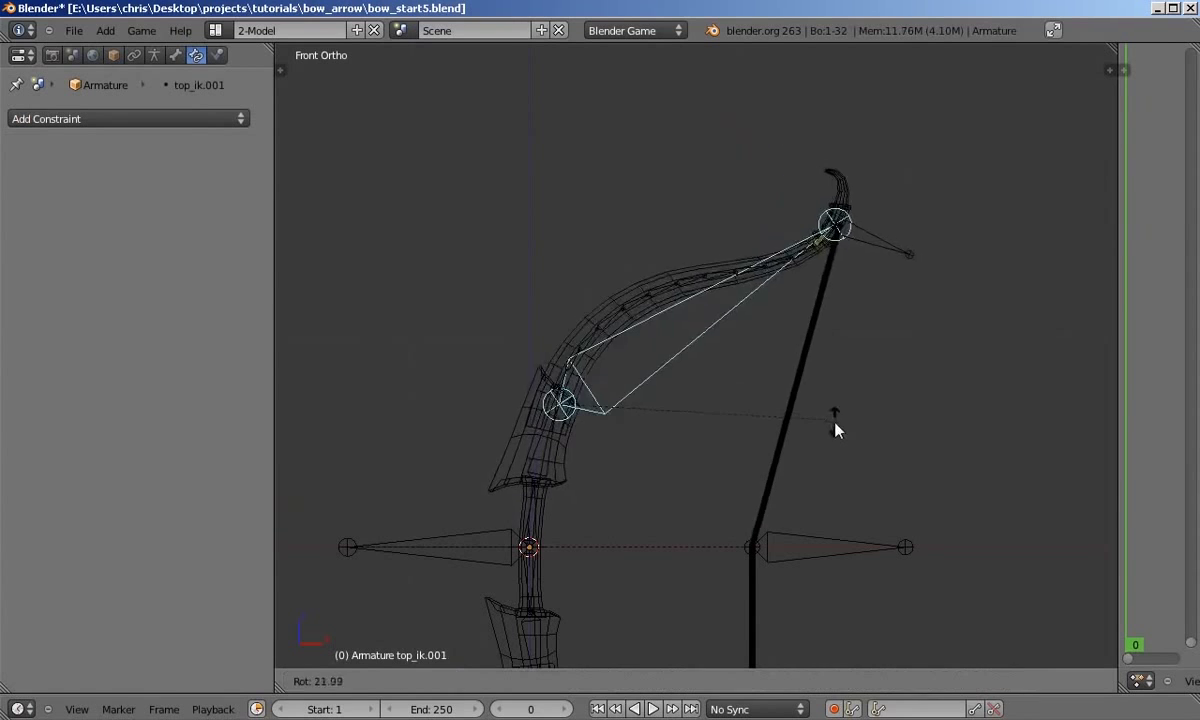
{"action": "key", "text": "Escape"}
- Check the final top_ik.001 pivot with trial rotations of the bone in textured display
{"action": "key", "text": "alt+z"}
{"action": "scroll", "coordinate": [840, 280], "scroll_direction": "down", "scroll_amount": 1}
{"action": "key", "text": "r"}
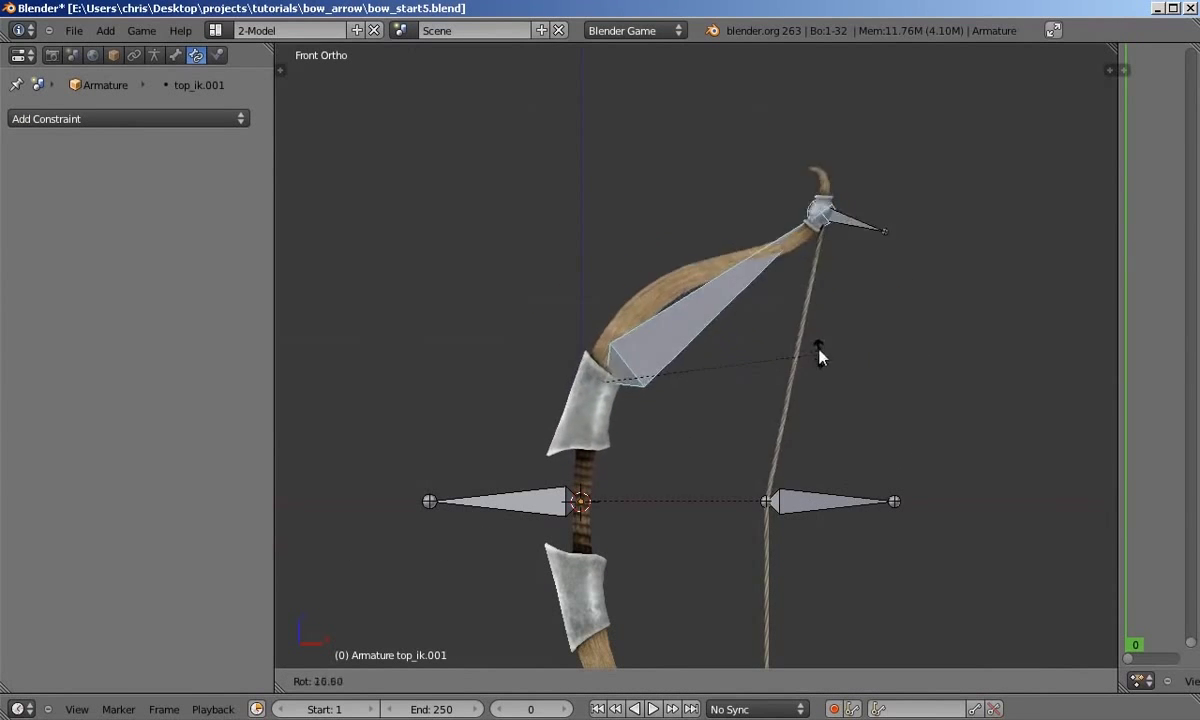
{"action": "left_click", "coordinate": [787, 349]}
{"action": "scroll", "coordinate": [787, 349], "scroll_direction": "down", "scroll_amount": 1}
{"action": "key", "text": "r"}
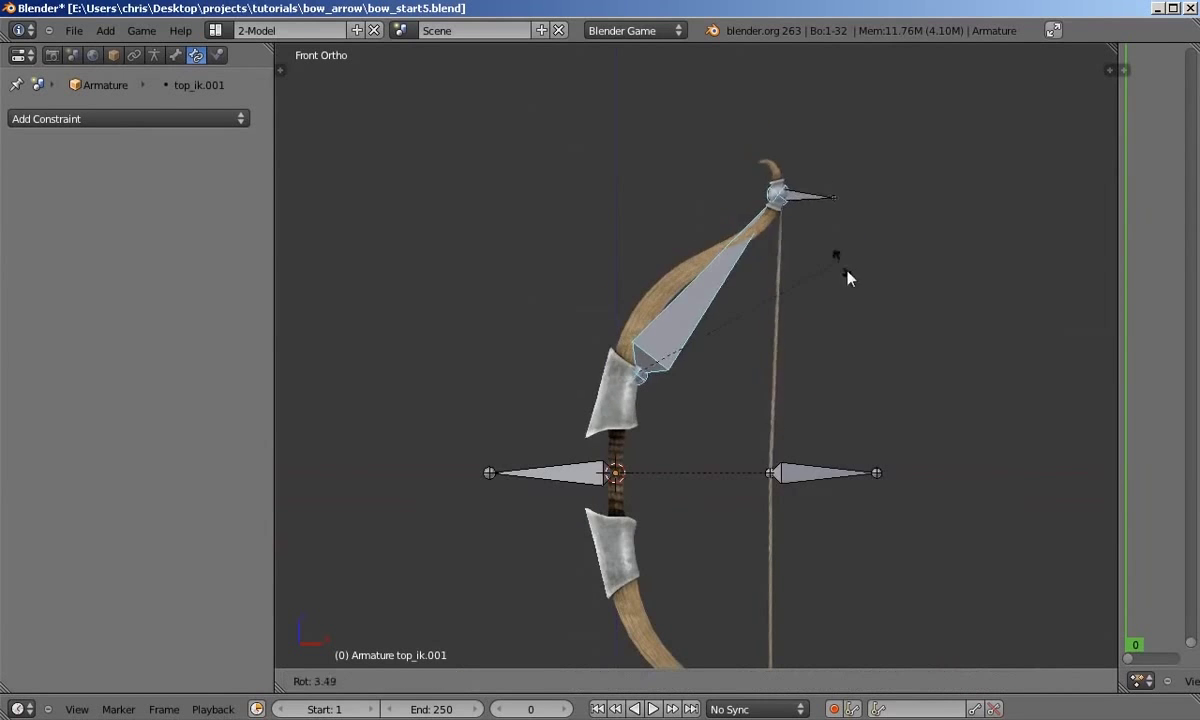
{"action": "key", "text": "Escape"}
- Select the string bone in wireframe display and test pulling it back along the X axis
{"action": "scroll", "coordinate": [812, 302], "scroll_direction": "up", "scroll_amount": 1}
{"action": "middle_click_drag", "start_coordinate": [812, 302], "coordinate": [714, 295], "text": "shift"}
{"action": "key", "text": "z"}
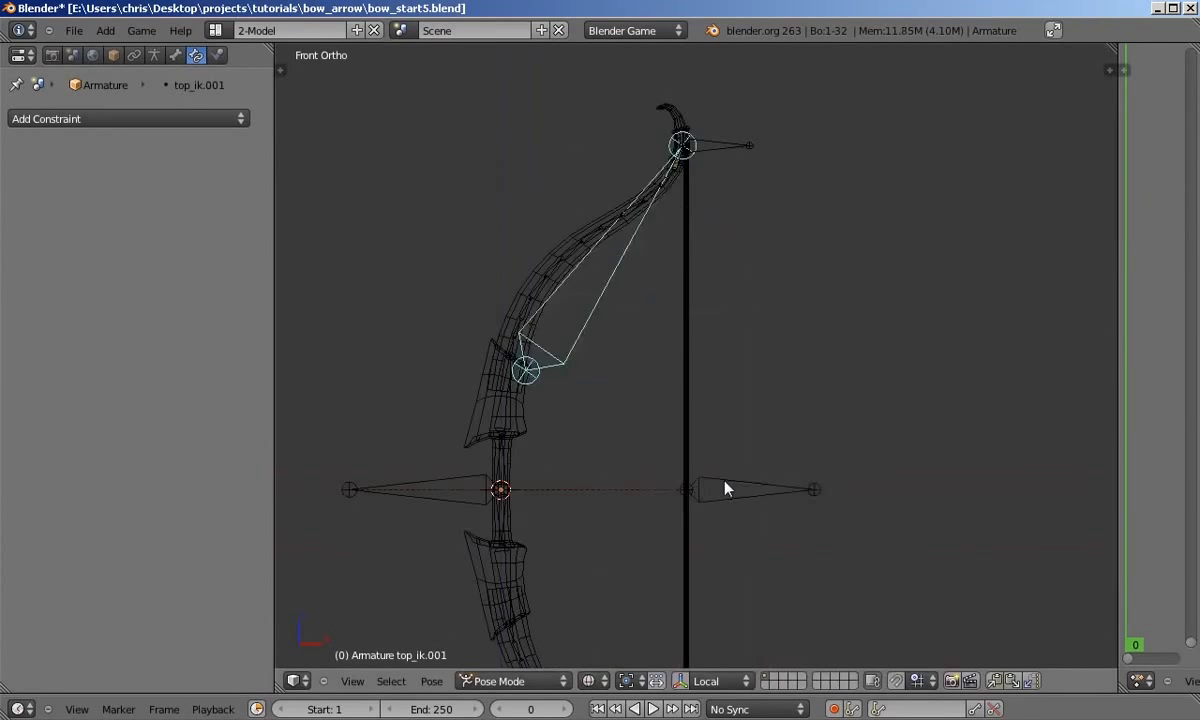
{"action": "right_click", "coordinate": [726, 484]}
{"action": "key", "text": "g"}
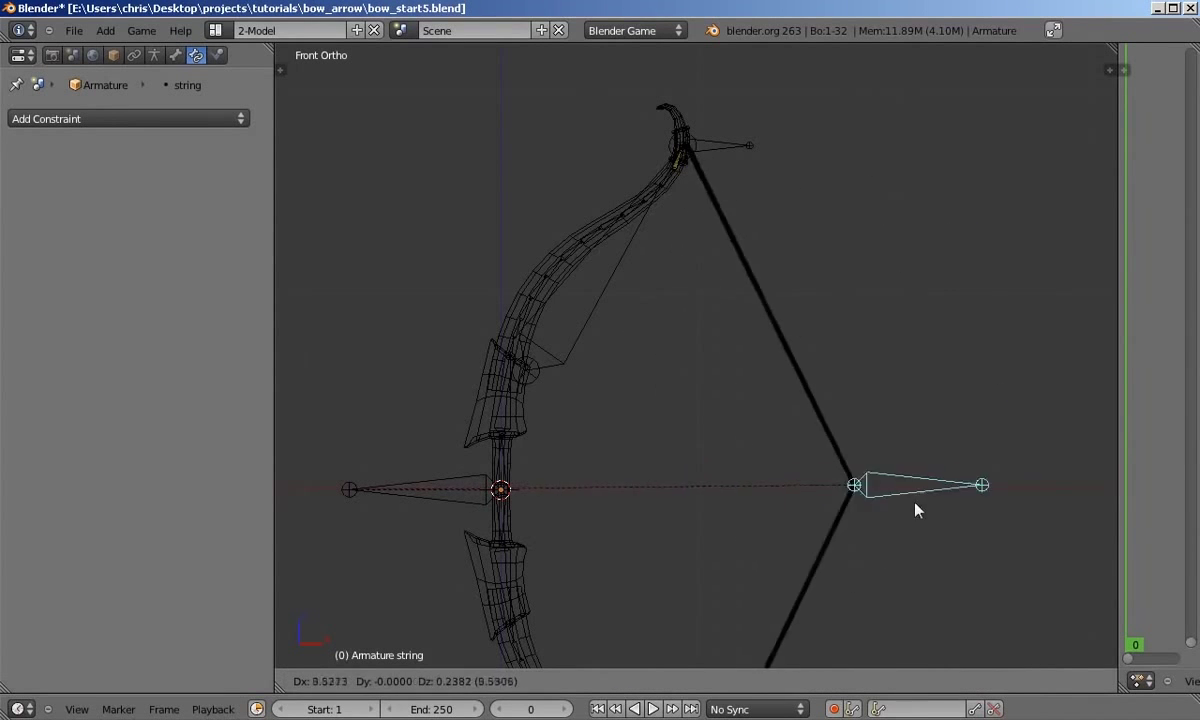
{"action": "key", "text": "x"}
{"action": "right_click", "coordinate": [462, 455]}
{"action": "scroll", "coordinate": [475, 447], "scroll_direction": "down", "scroll_amount": 4}
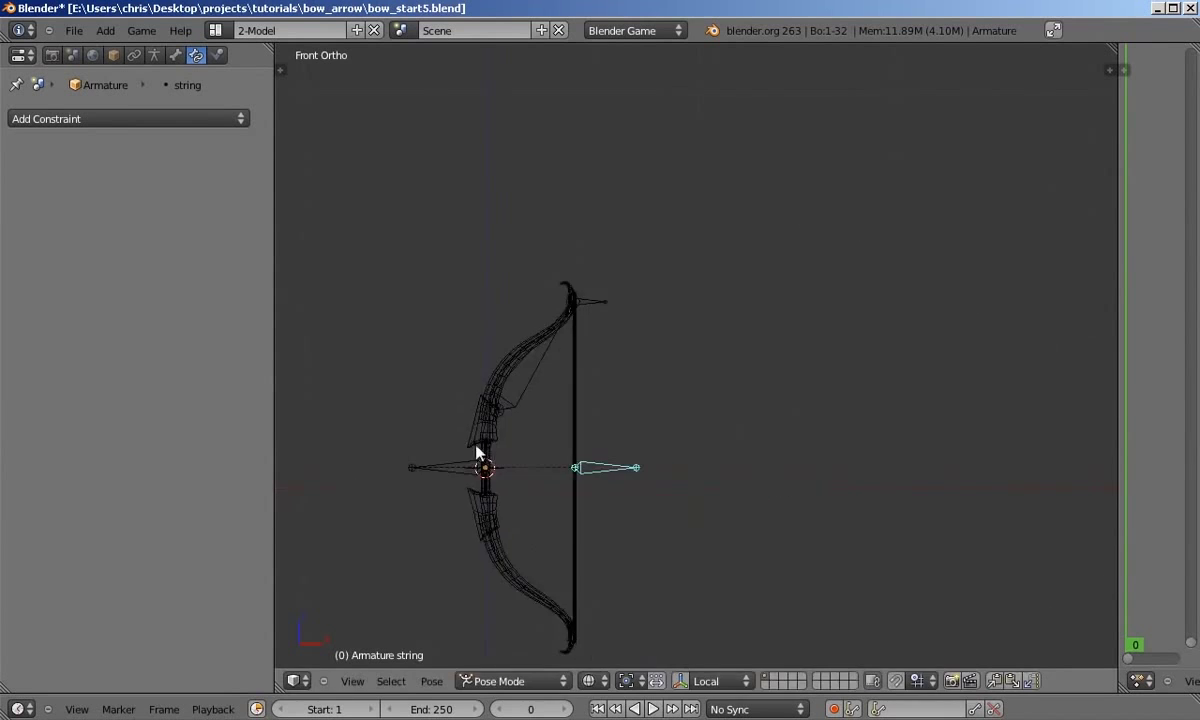
{"action": "middle_click_drag", "start_coordinate": [475, 447], "coordinate": [388, 427], "text": "shift"}
{"action": "key", "text": "g"}
{"action": "key", "text": "x"}
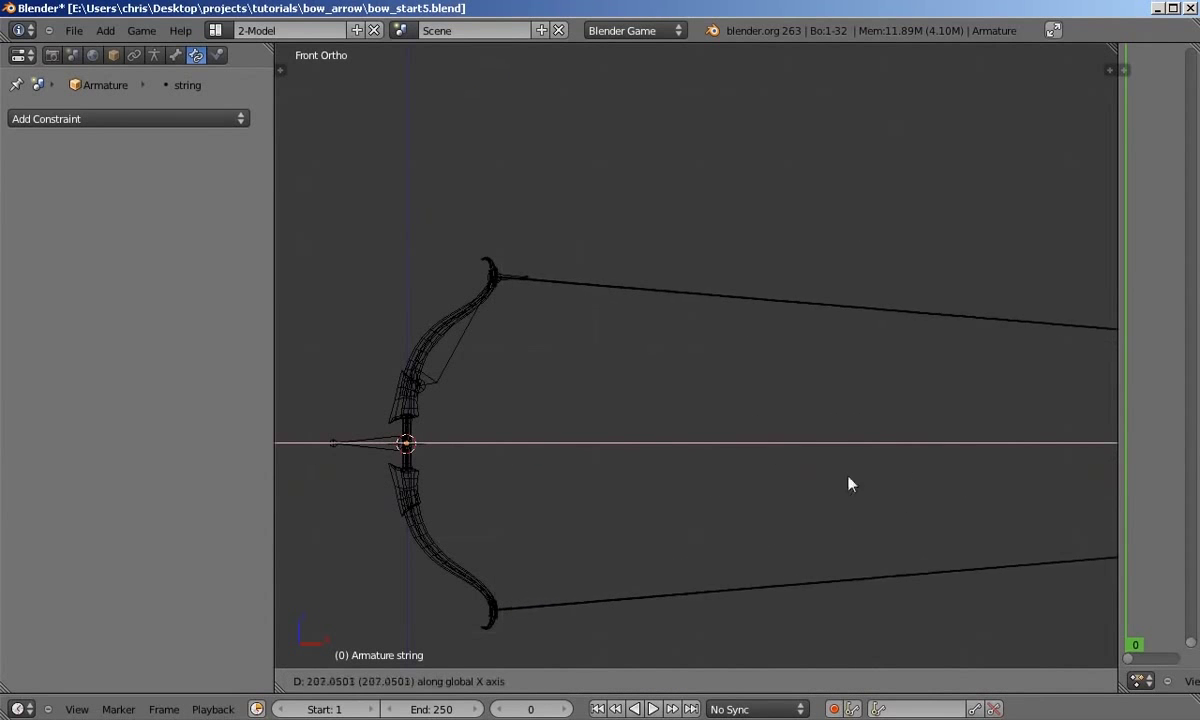
{"action": "right_click", "coordinate": [959, 459]}
- Examine the bowstring up close with short trial moves of the string bone, keeping its rest position
{"action": "scroll", "coordinate": [893, 425], "scroll_direction": "up", "scroll_amount": 2}
{"action": "middle_click_drag", "start_coordinate": [618, 463], "coordinate": [817, 441], "text": "shift"}
{"action": "scroll", "coordinate": [705, 355], "scroll_direction": "up", "scroll_amount": 3}
{"action": "scroll", "coordinate": [833, 435], "scroll_direction": "up", "scroll_amount": 1}
{"action": "scroll", "coordinate": [855, 423], "scroll_direction": "down", "scroll_amount": 1}
{"action": "key", "text": "g"}
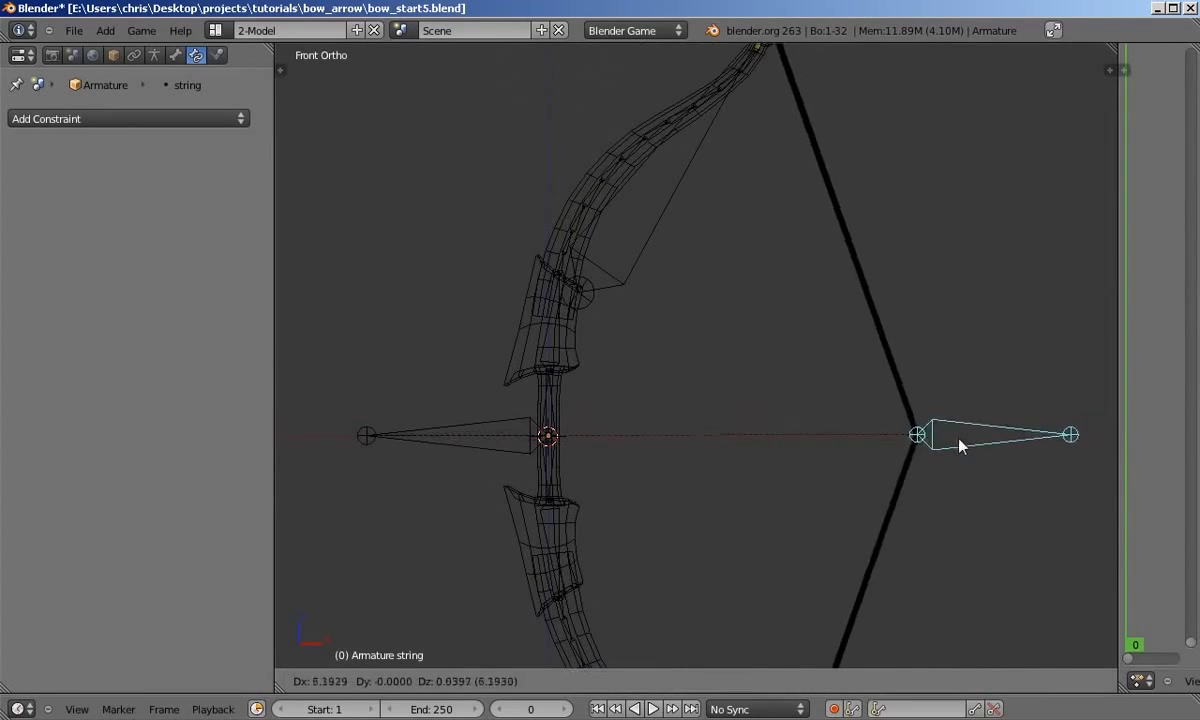
{"action": "right_click", "coordinate": [950, 442]}
{"action": "scroll", "coordinate": [946, 442], "scroll_direction": "down", "scroll_amount": 1}
{"action": "middle_click_drag", "start_coordinate": [946, 442], "coordinate": [812, 445], "text": "shift"}
{"action": "key", "text": "g"}
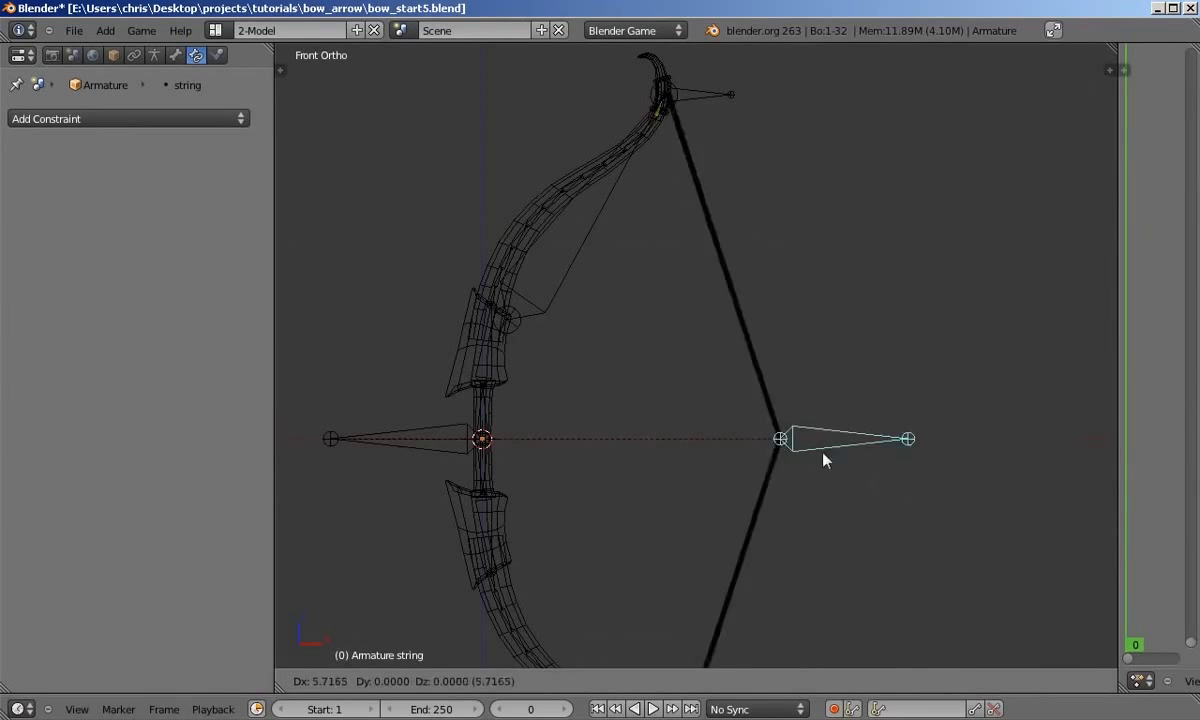
{"action": "right_click", "coordinate": [810, 430]}
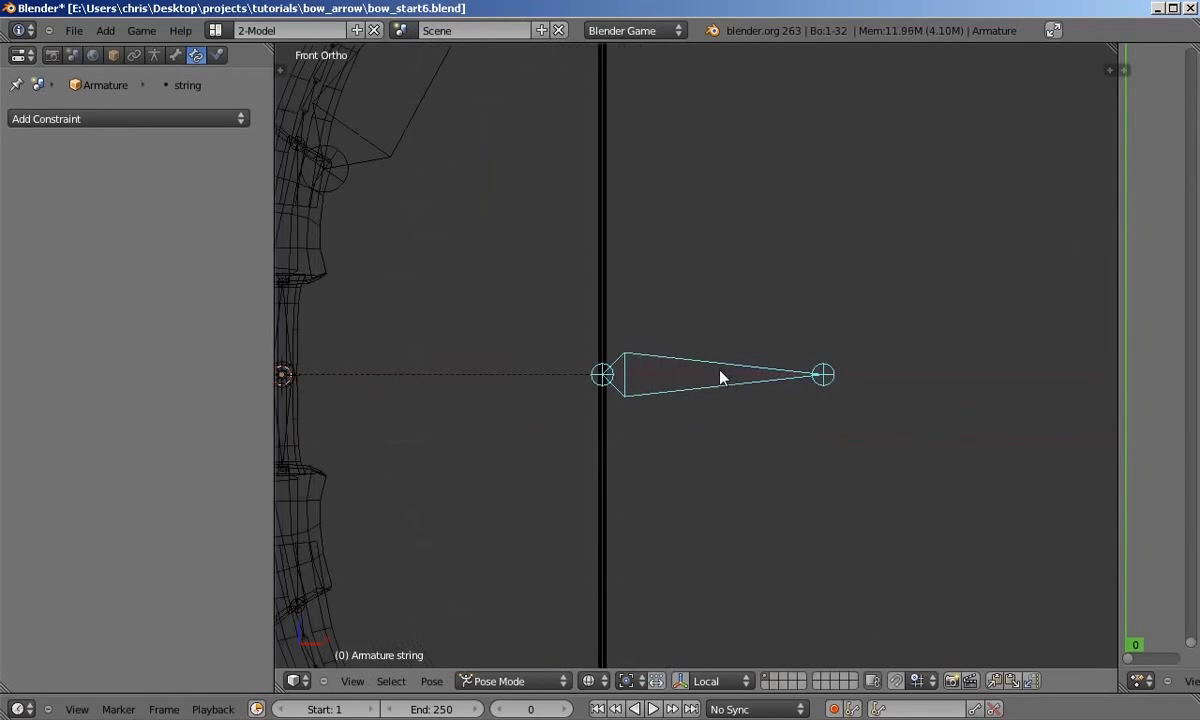
- Add a Limit Location constraint to the string bone and set its conversion to Local Space
{"action": "left_click", "coordinate": [174, 120]}
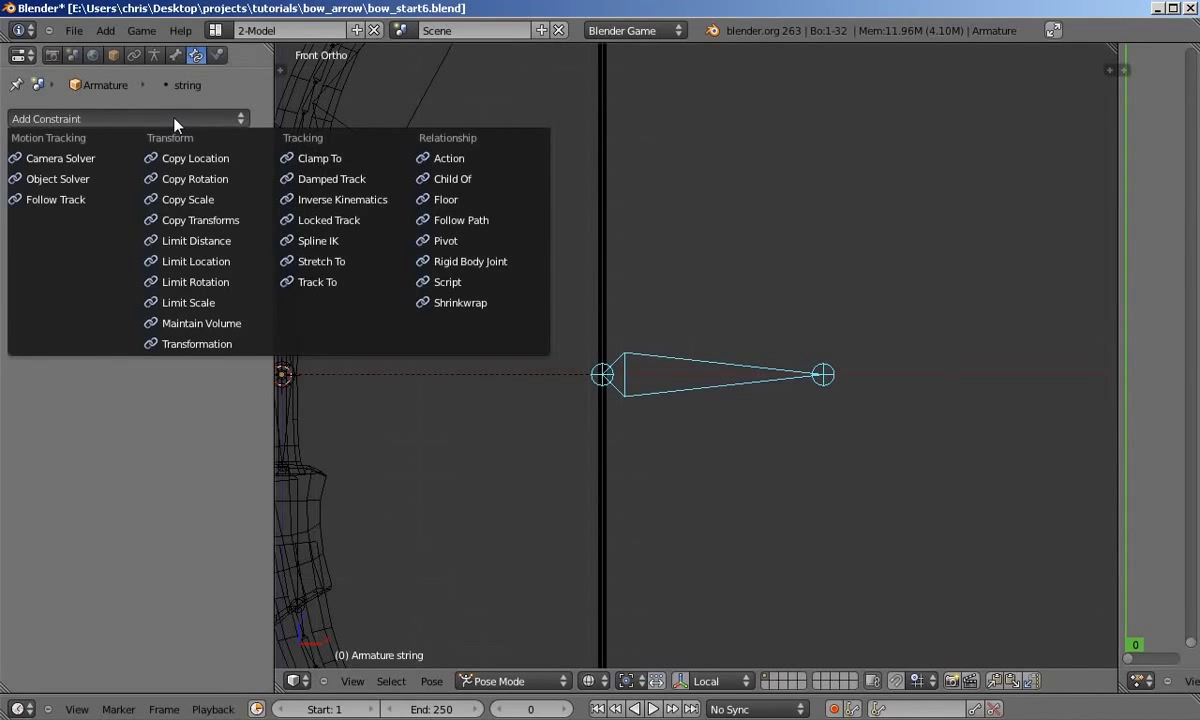
{"action": "left_click", "coordinate": [228, 262]}
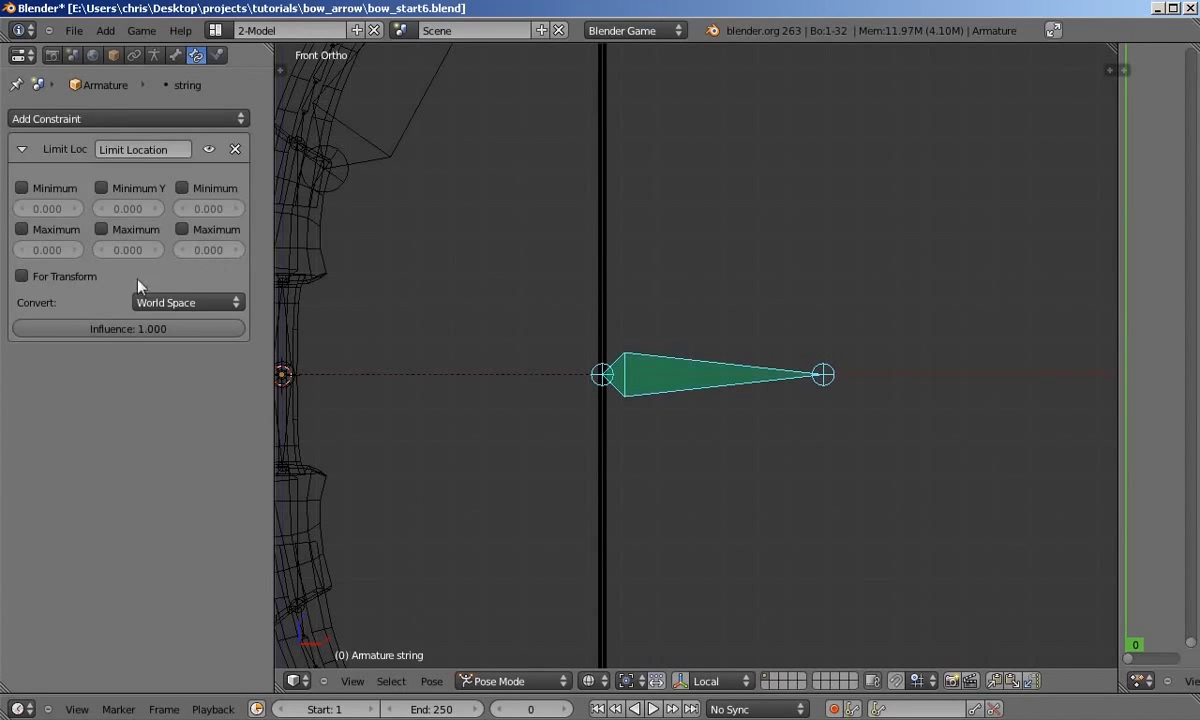
{"action": "left_click", "coordinate": [156, 303]}
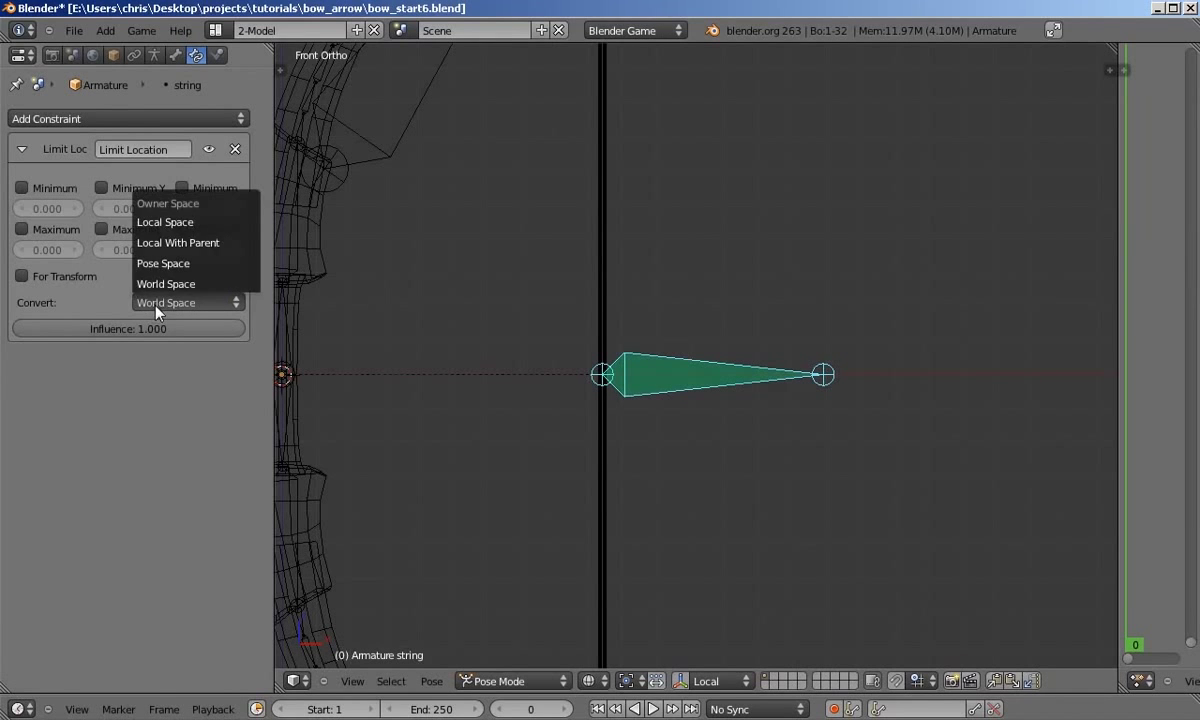
{"action": "left_click", "coordinate": [165, 220]}
{"action": "scroll", "coordinate": [715, 378], "scroll_direction": "down", "scroll_amount": 1}
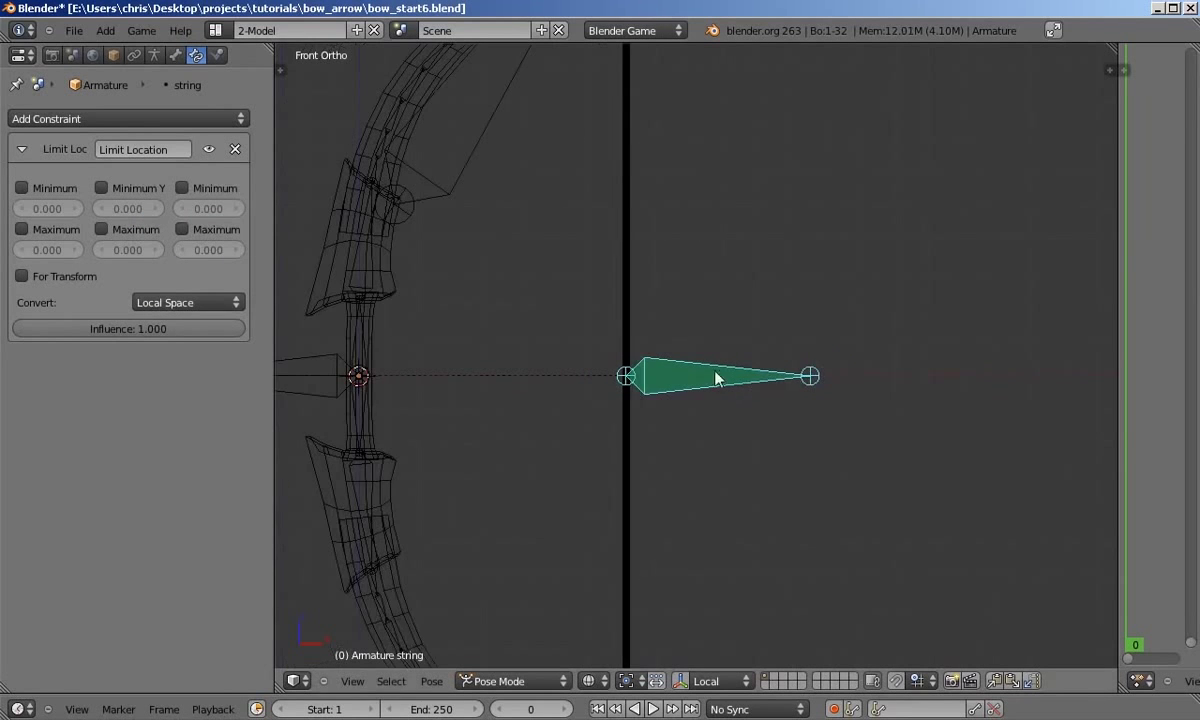
{"action": "middle_click_drag", "start_coordinate": [715, 378], "coordinate": [752, 390], "text": "shift"}
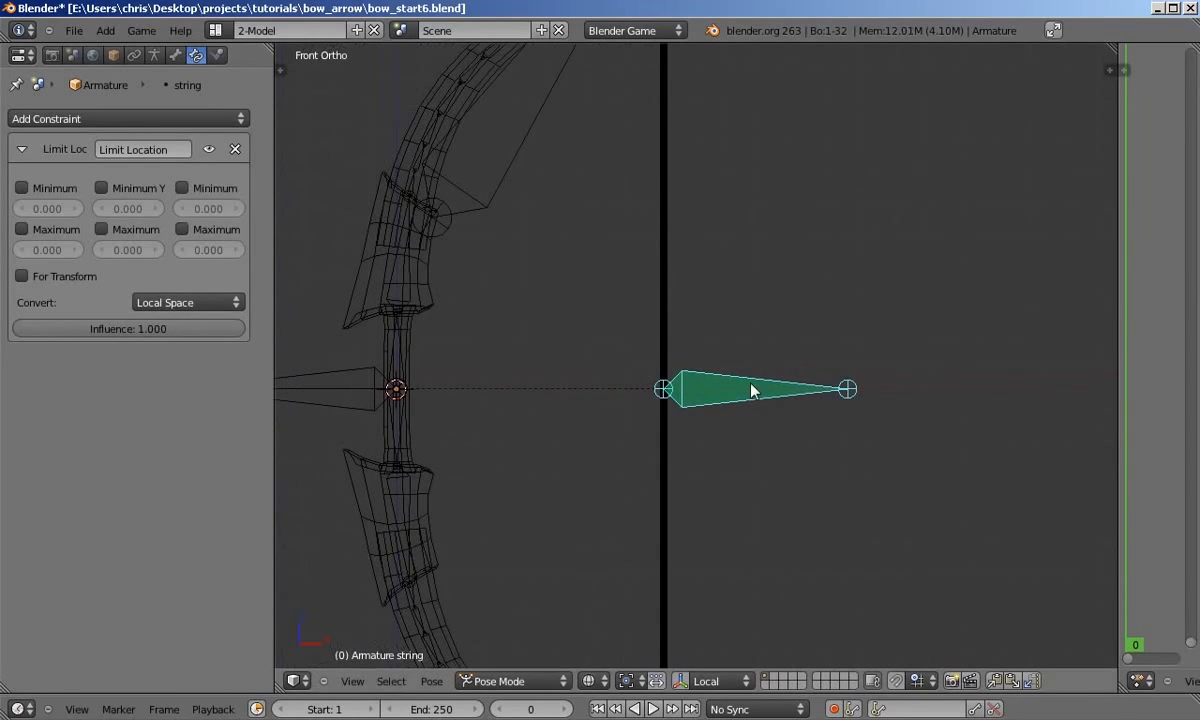
- Enable the constraint's Minimum Y and Maximum Y limits and set Minimum Y to -2
{"action": "left_click", "coordinate": [102, 188]}
{"action": "left_click", "coordinate": [100, 230]}
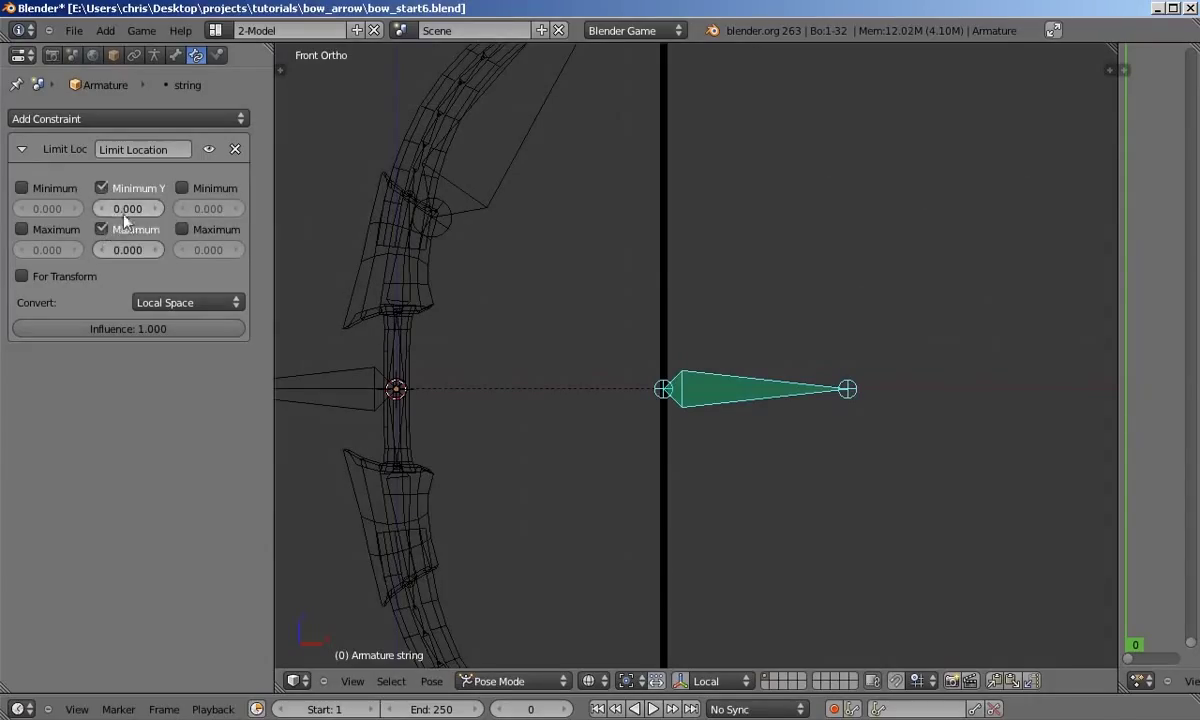
{"action": "left_click", "coordinate": [122, 209]}
- Test the minimum limit by moving the string bone toward the bow grip and cancelling the moves
{"action": "key", "text": "g"}
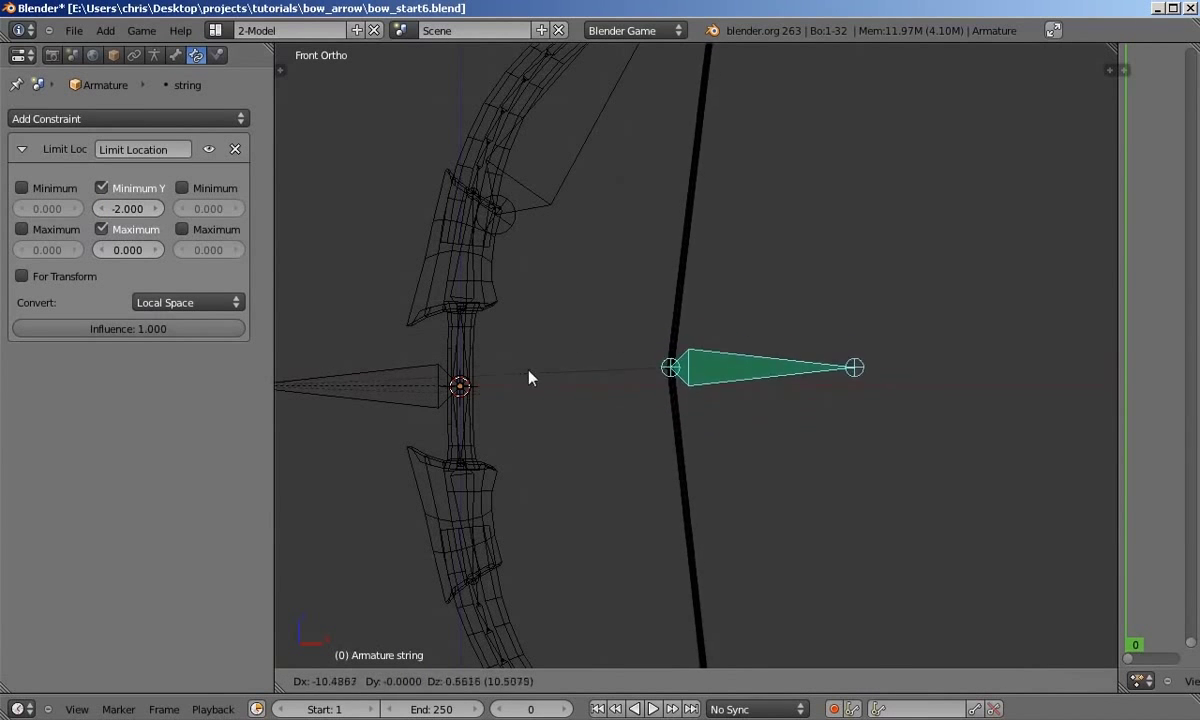
{"action": "right_click", "coordinate": [537, 396]}
{"action": "scroll", "coordinate": [935, 376], "scroll_direction": "down", "scroll_amount": 3}
{"action": "middle_click_drag", "start_coordinate": [937, 376], "coordinate": [933, 392], "text": "shift"}
{"action": "key", "text": "g"}
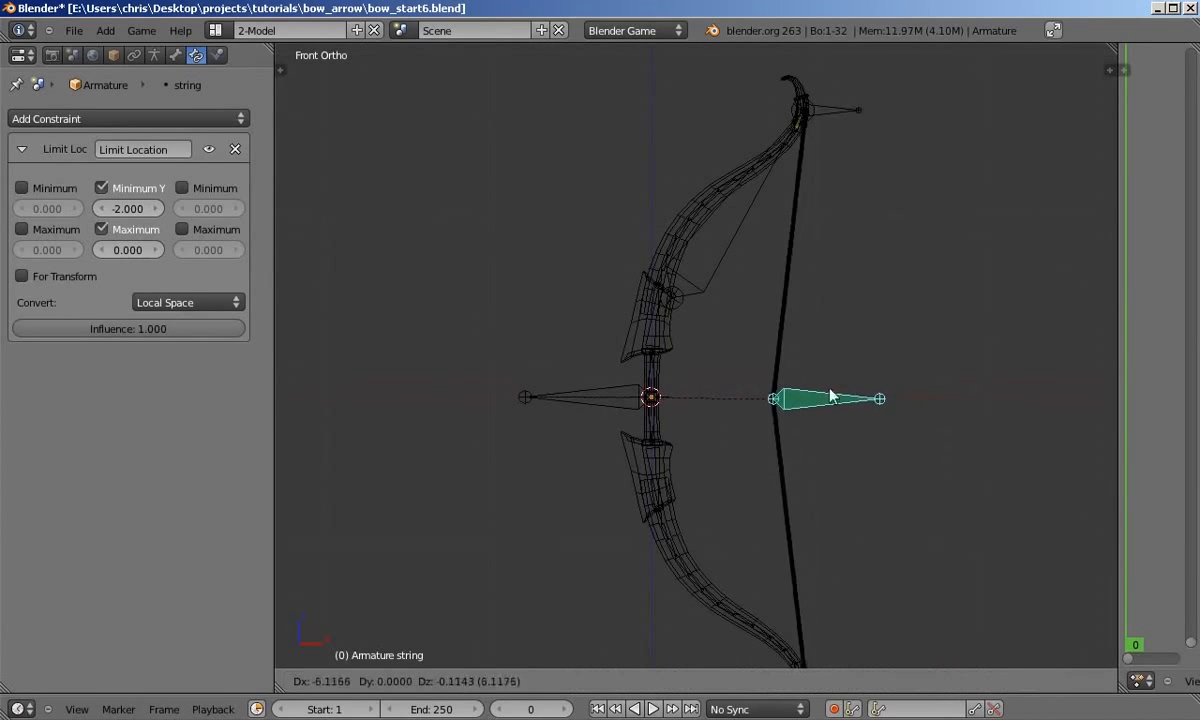
{"action": "right_click", "coordinate": [849, 399]}
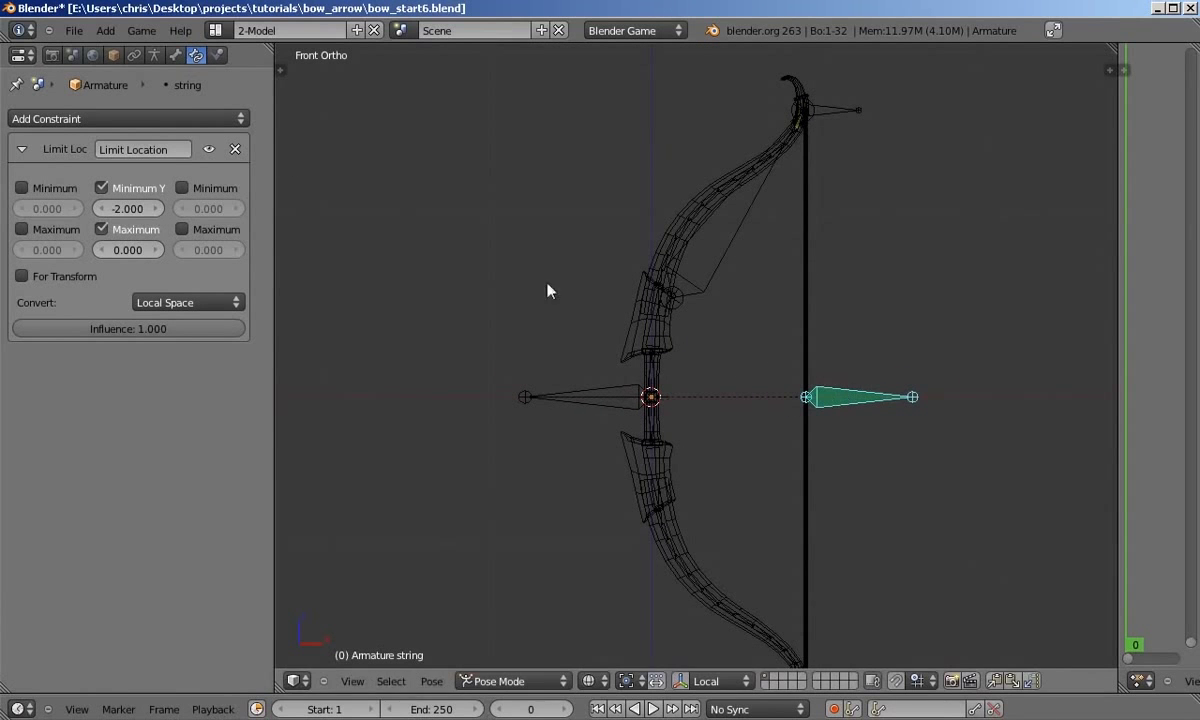
- Set the Limit Location constraint's Maximum Y to 16
{"action": "left_click", "coordinate": [145, 251]}
{"action": "type", "text": "16"}
{"action": "key", "text": "Return"}
{"action": "scroll", "coordinate": [672, 321], "scroll_direction": "down", "scroll_amount": 2}
{"action": "middle_click_drag", "start_coordinate": [675, 321], "coordinate": [500, 328], "text": "shift"}
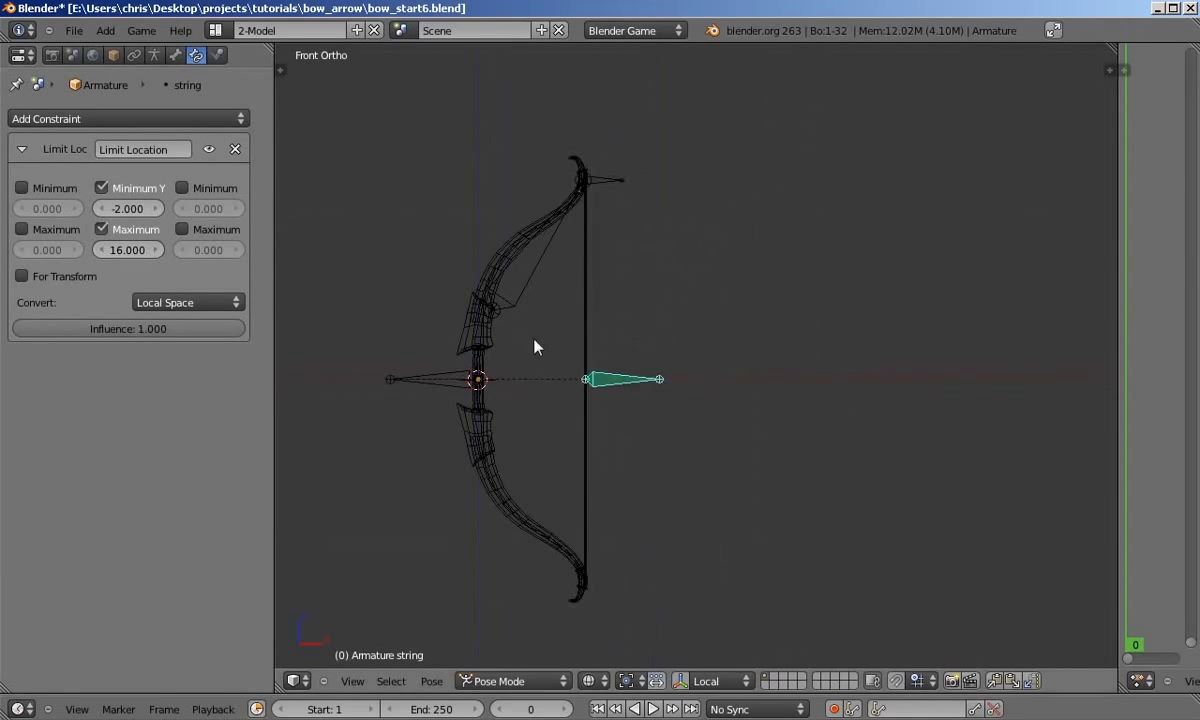
- Test the maximum limit by pulling the string bone away from the bow, cancelling each move
{"action": "key", "text": "g"}
{"action": "right_click", "coordinate": [846, 341]}
{"action": "key", "text": "g"}
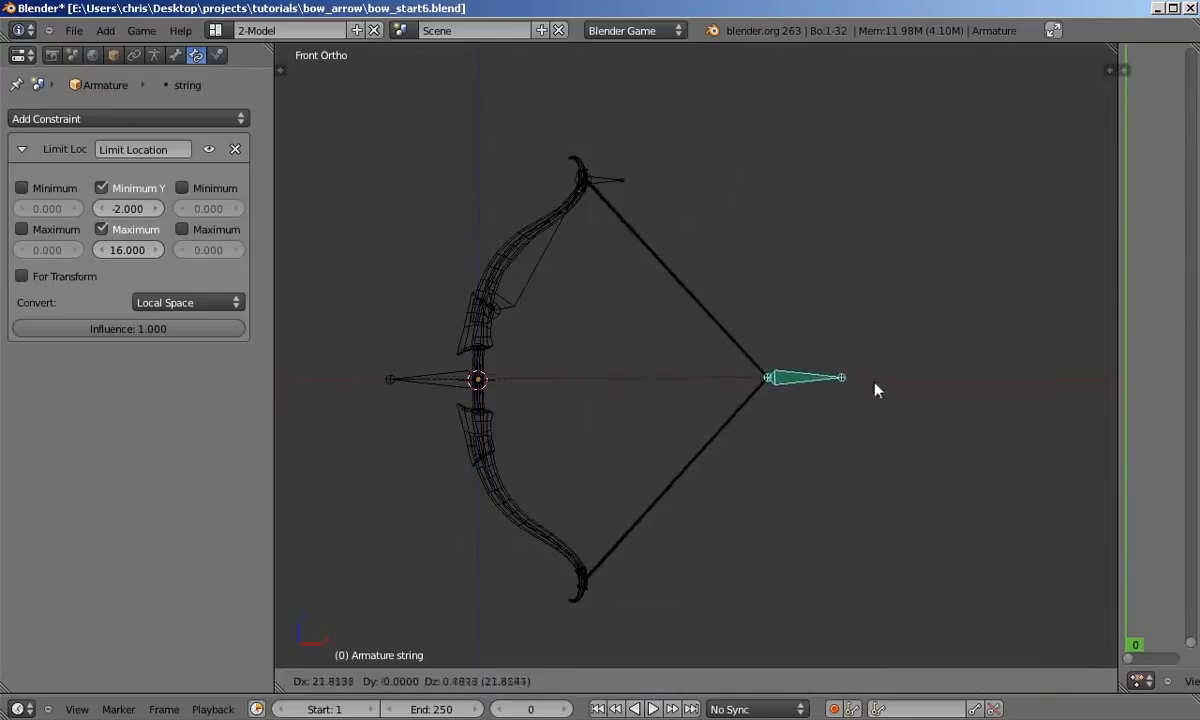
{"action": "right_click", "coordinate": [876, 385]}
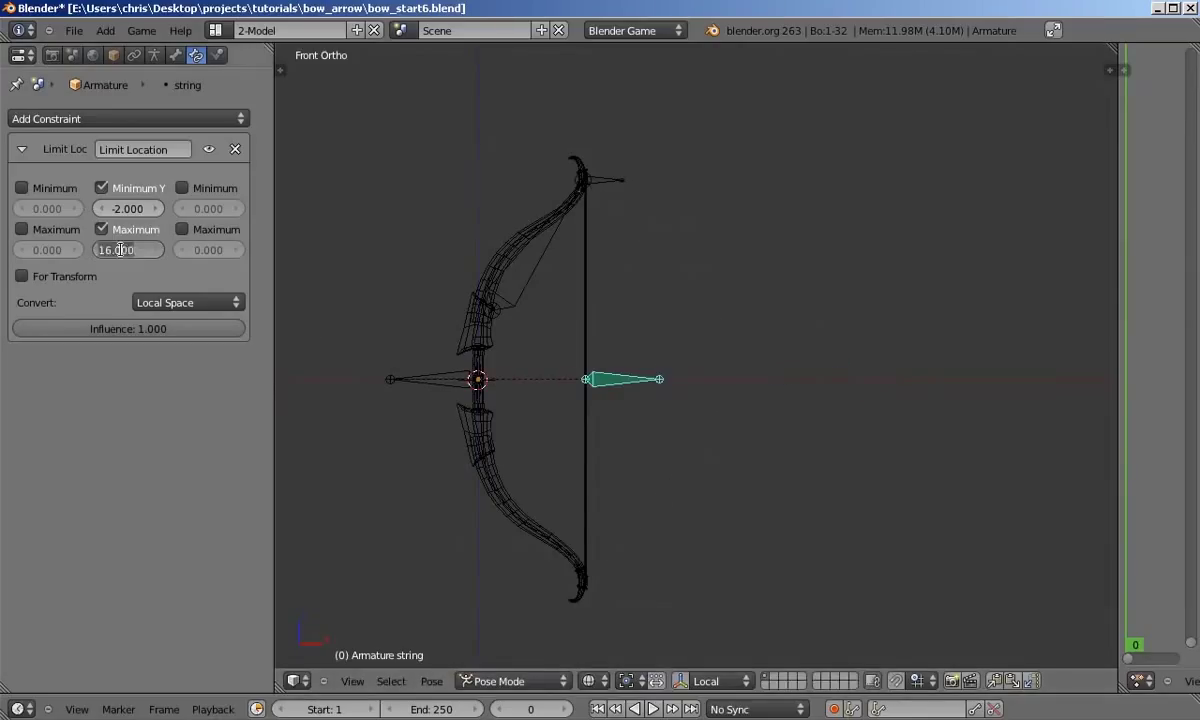
- Set the Limit Location constraint's Maximum Y to 17 and test the string bone's full draw, cancelling each move
{"action": "key", "text": "g"}
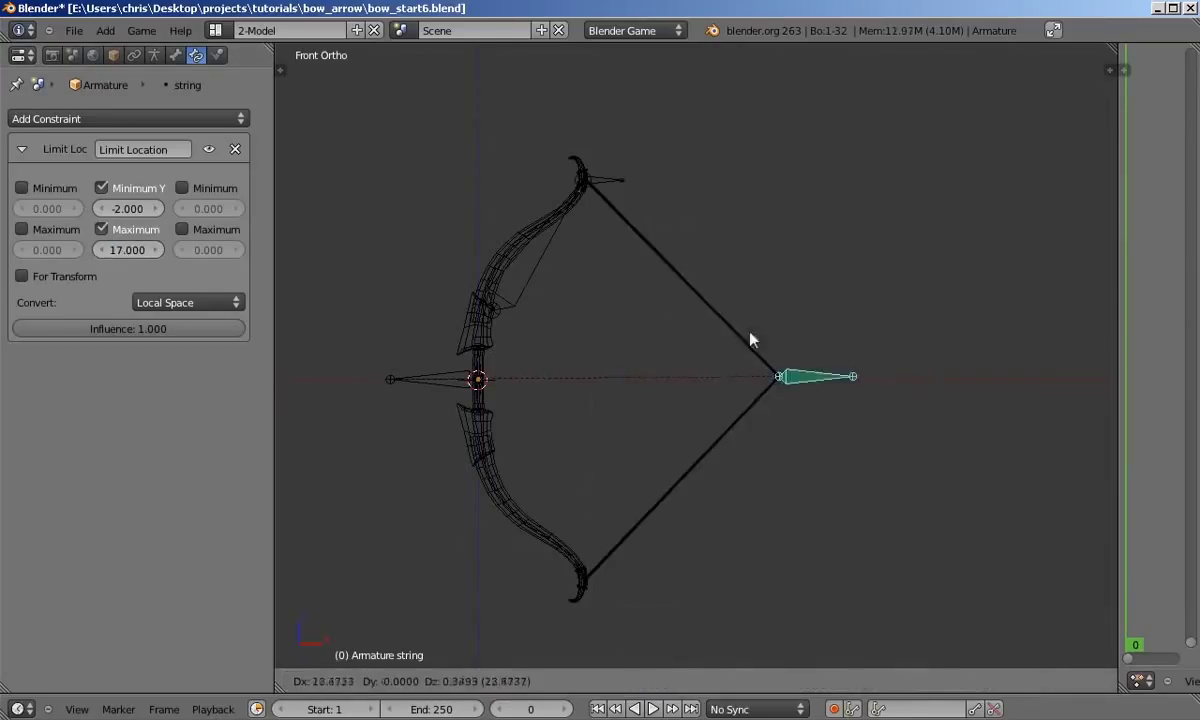
{"action": "right_click", "coordinate": [797, 339]}
{"action": "scroll", "coordinate": [790, 340], "scroll_direction": "up", "scroll_amount": 3}
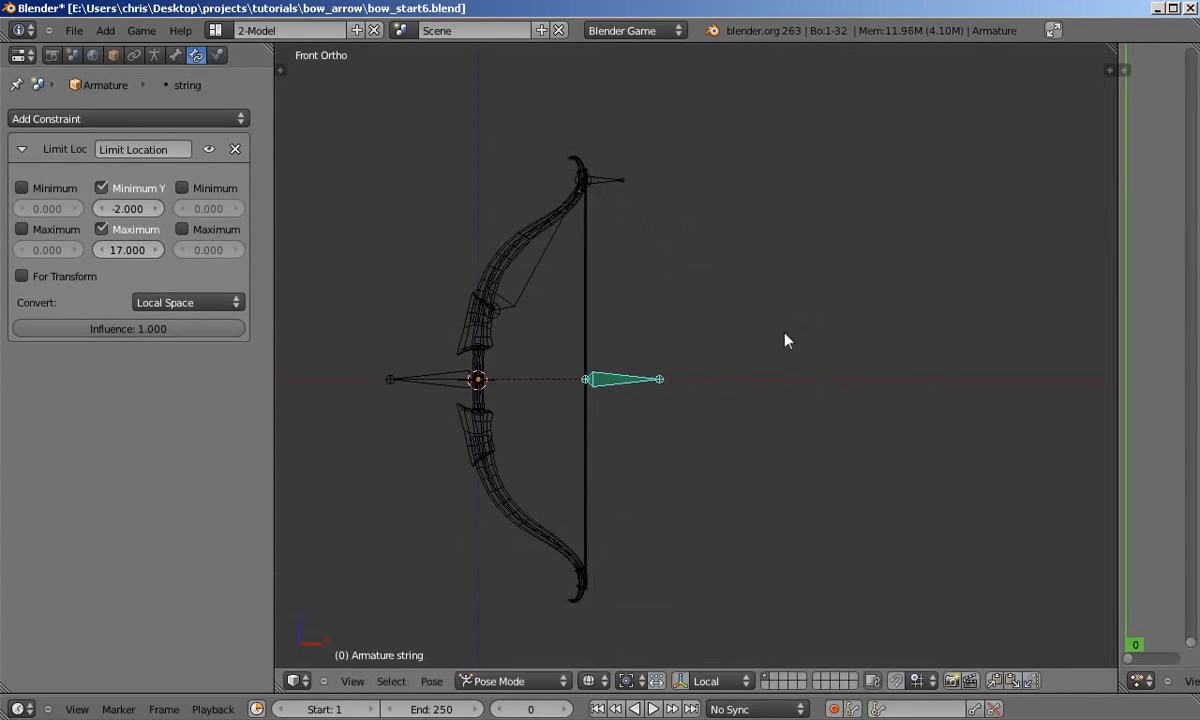
{"action": "key", "text": "g"}
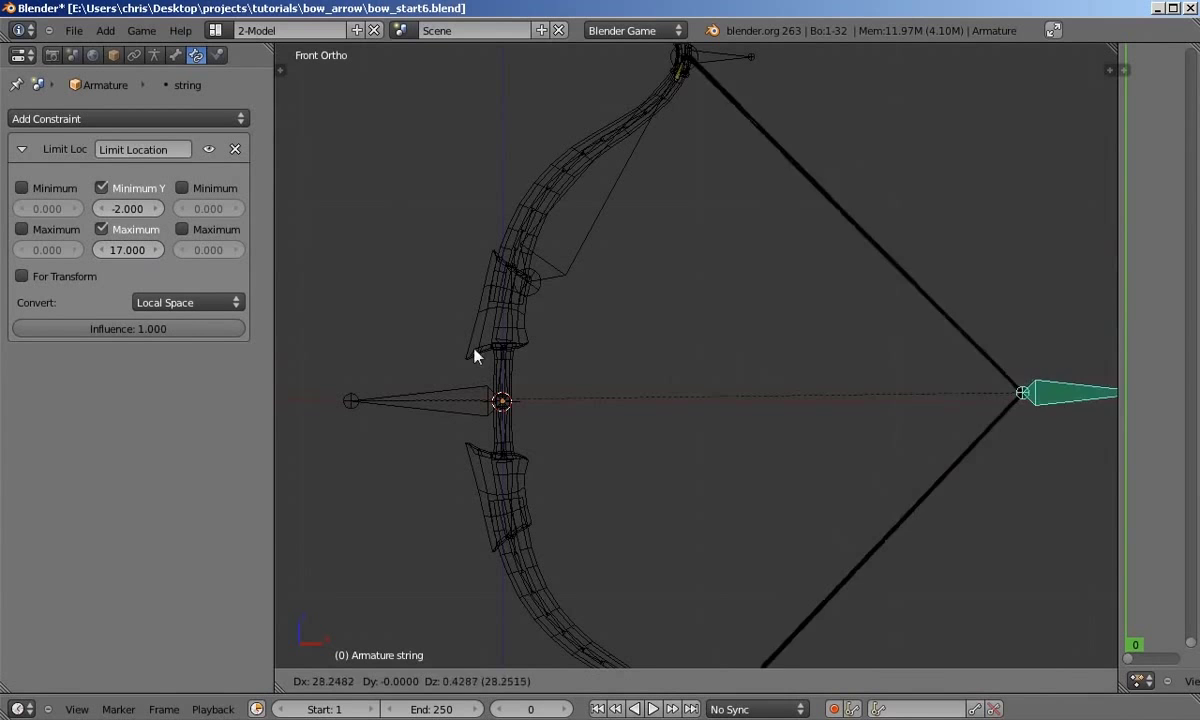
{"action": "right_click", "coordinate": [655, 280]}
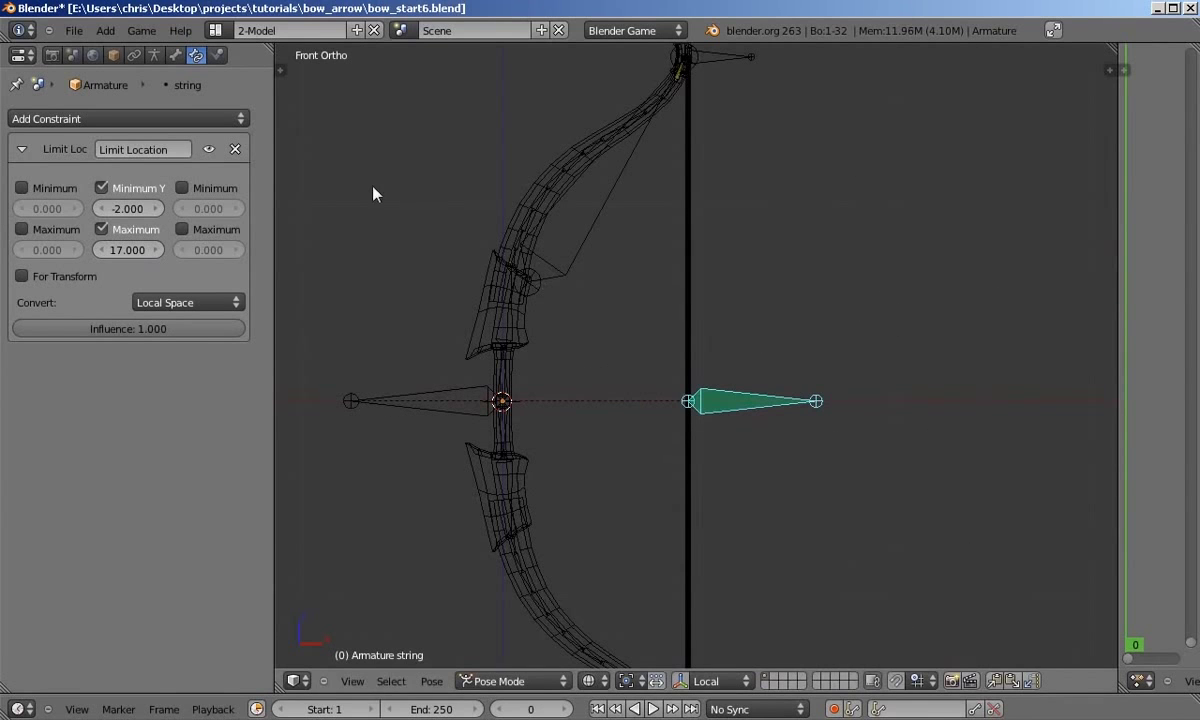
- Enable the constraint's Minimum and Maximum limits on X and Z at 0 and try moving the string bone off its axis
{"action": "left_click", "coordinate": [22, 187]}
{"action": "left_click", "coordinate": [22, 229]}
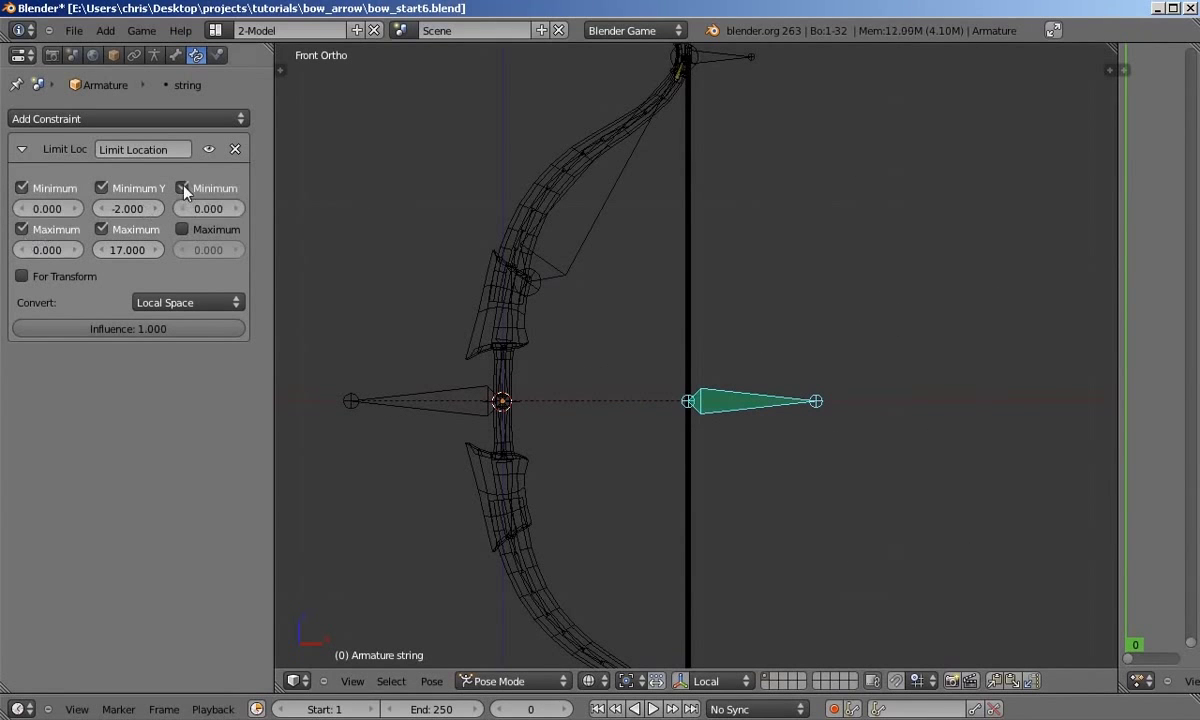
{"action": "key", "text": "g"}
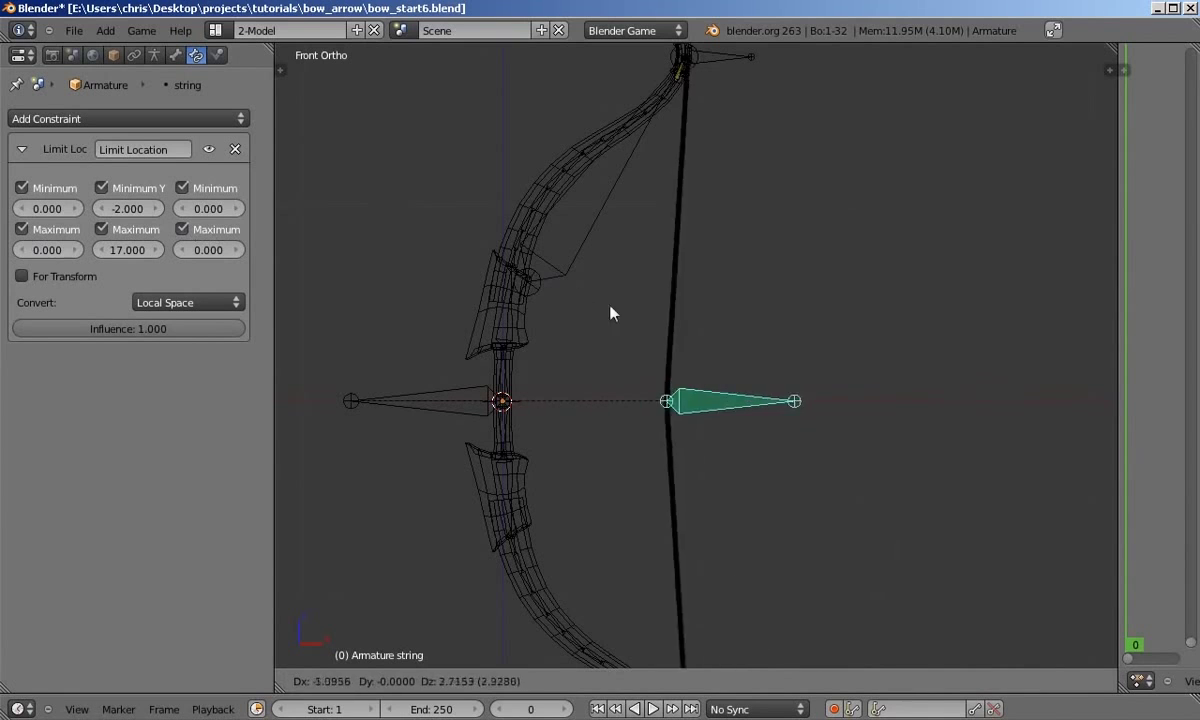
{"action": "right_click", "coordinate": [699, 335]}
- Test the string bone's limits from the front and from an angled view, cancelling each move
{"action": "scroll", "coordinate": [699, 335], "scroll_direction": "down", "scroll_amount": 4}
{"action": "key", "text": "g"}
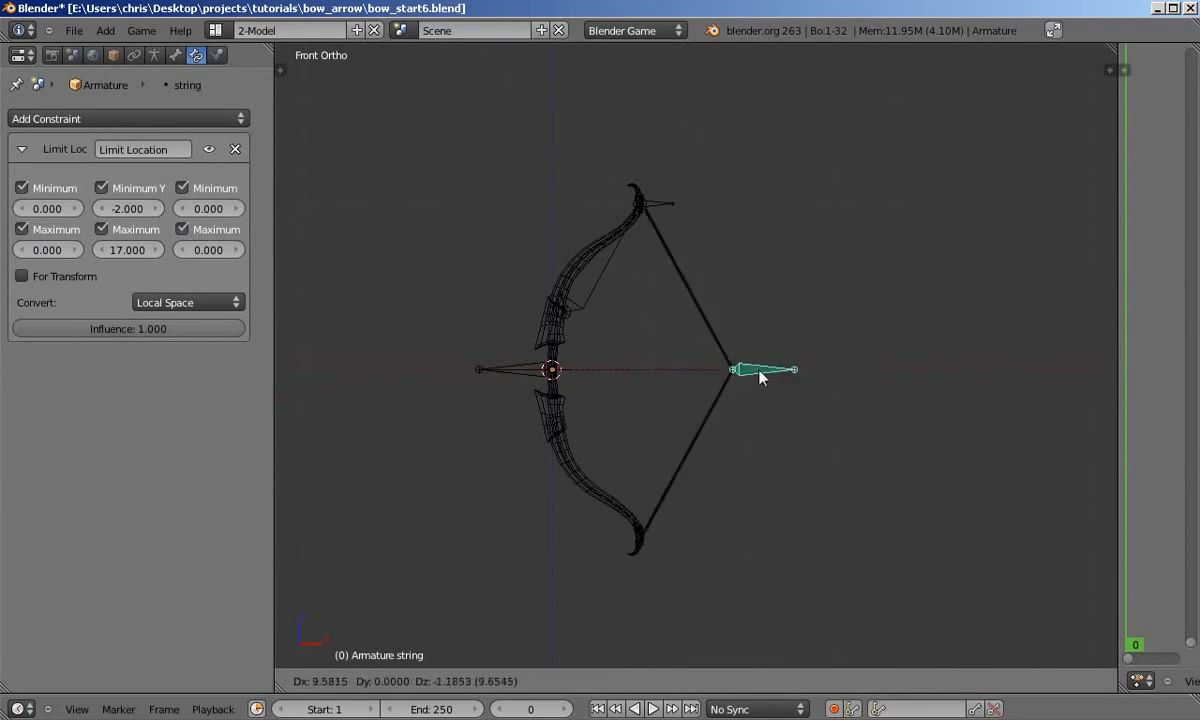
{"action": "right_click", "coordinate": [614, 371]}
{"action": "middle_click_drag", "start_coordinate": [690, 374], "coordinate": [806, 397]}
{"action": "key", "text": "g"}
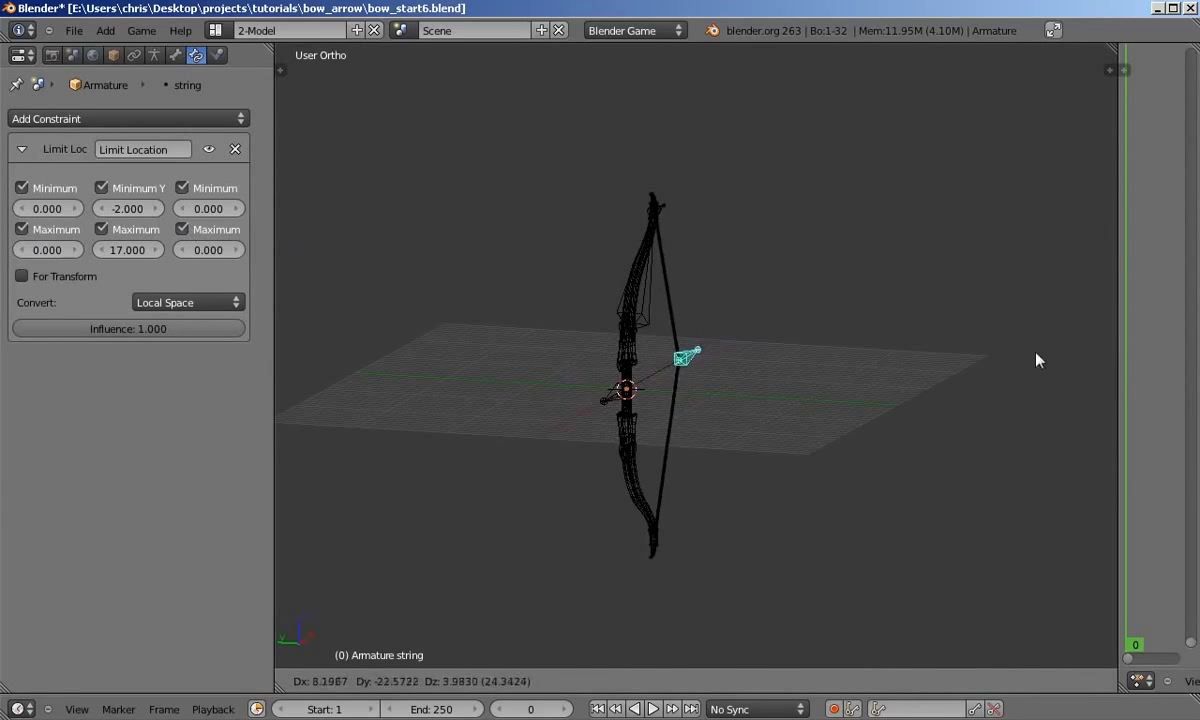
{"action": "right_click", "coordinate": [648, 402]}
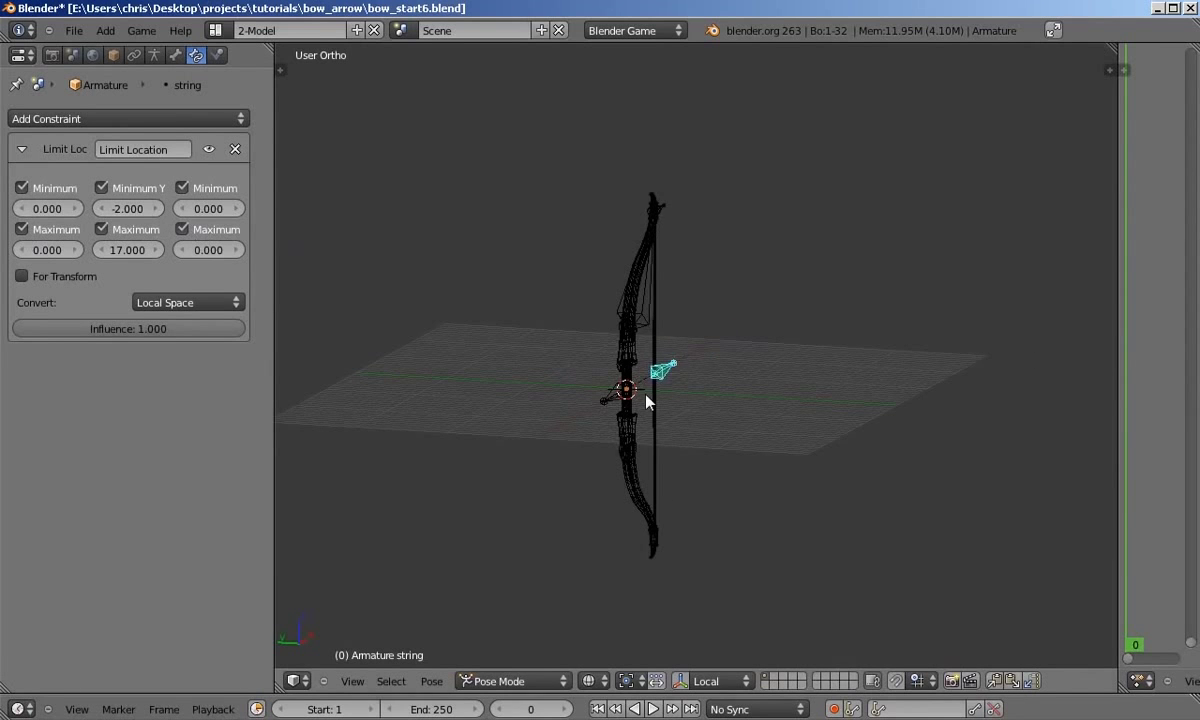
- Return to the front view and recheck the string bone's travel with trial moves, cancelling each one
{"action": "key", "text": "KP_3"}
{"action": "key", "text": "KP_1"}
{"action": "scroll", "coordinate": [645, 395], "scroll_direction": "up", "scroll_amount": 3}
{"action": "middle_click_drag", "start_coordinate": [645, 395], "coordinate": [738, 432], "text": "shift"}
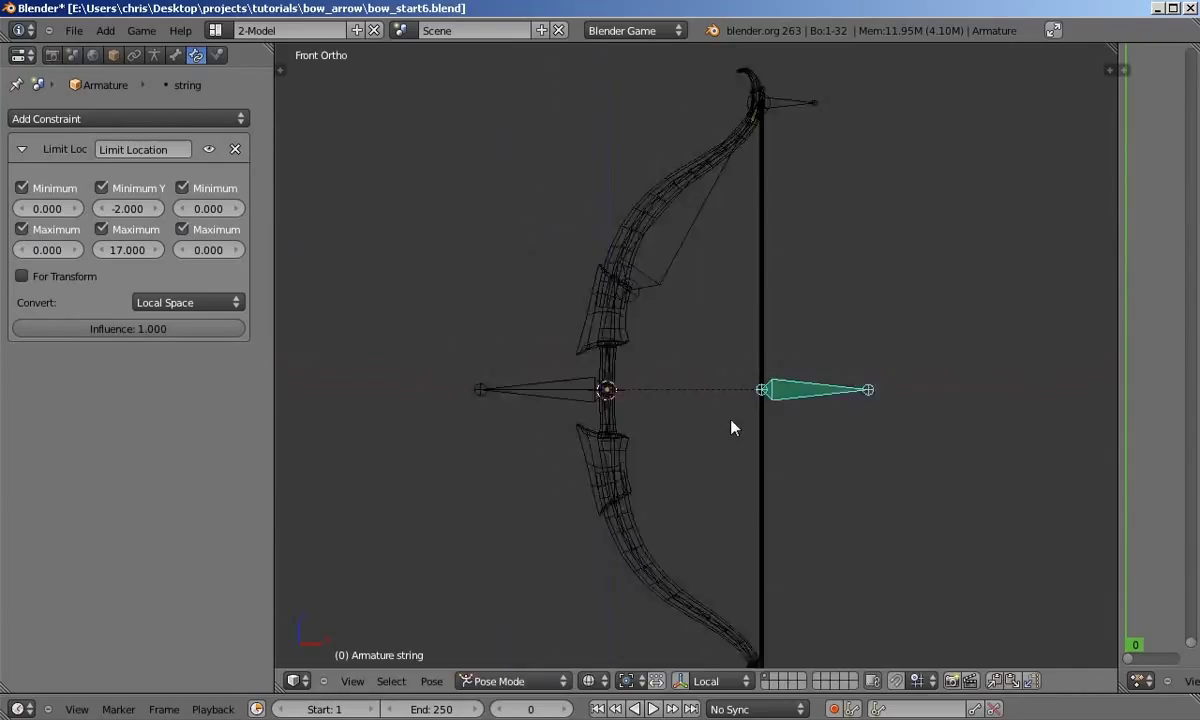
{"action": "scroll", "coordinate": [731, 417], "scroll_direction": "up", "scroll_amount": 1}
{"action": "key", "text": "g"}
{"action": "right_click", "coordinate": [799, 409]}
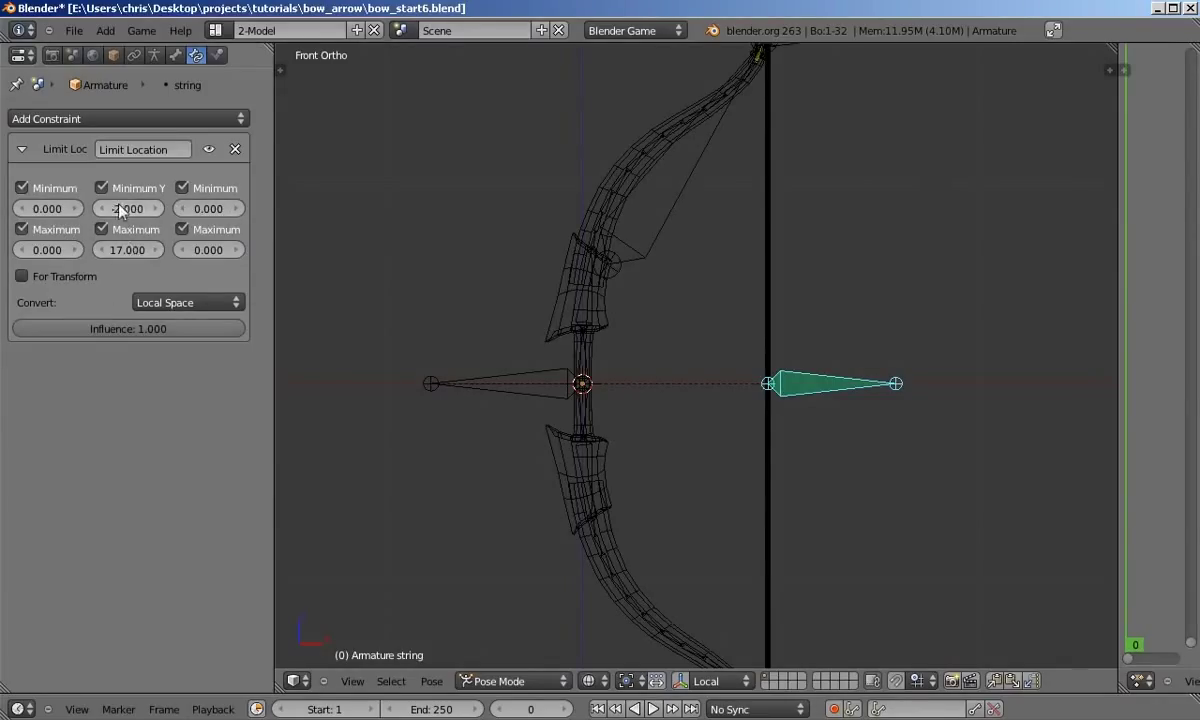
{"action": "scroll", "coordinate": [1060, 404], "scroll_direction": "down", "scroll_amount": 3}
{"action": "middle_click_drag", "start_coordinate": [936, 390], "coordinate": [741, 359], "text": "shift"}
{"action": "key", "text": "g"}
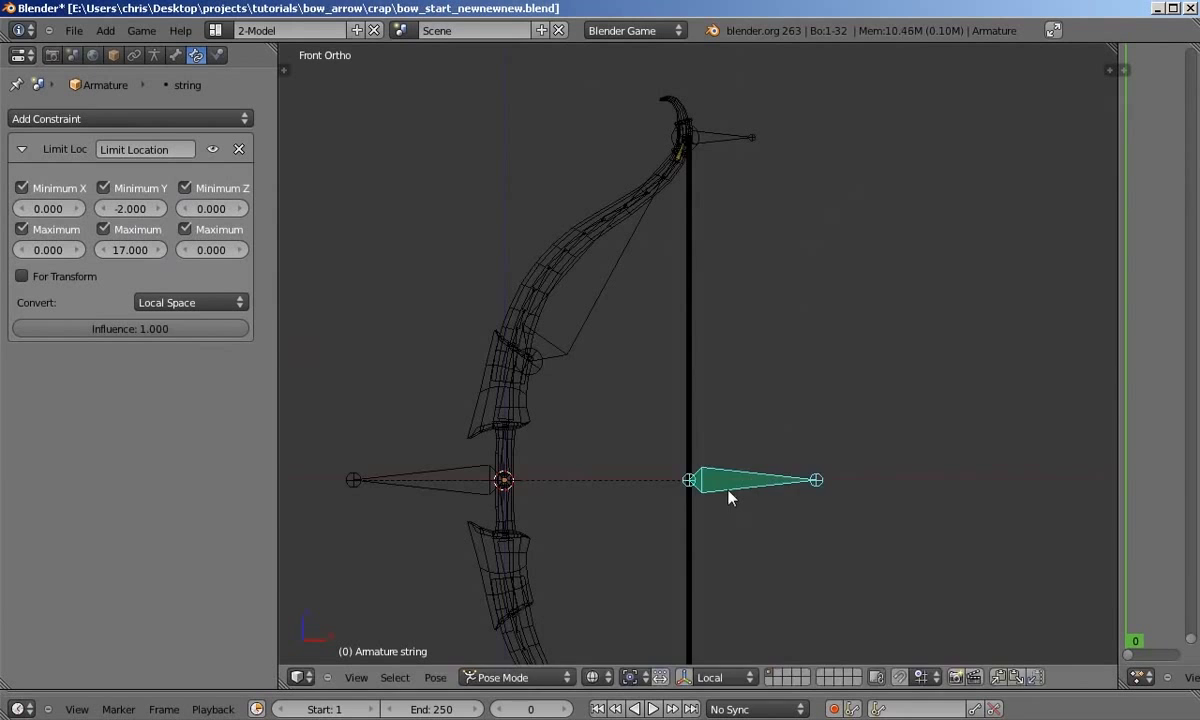
{"action": "key", "text": "g"}
{"action": "key", "text": "Escape"}
- Test bending the upper limb by rotating its control bone top_ik.001, cancelling each rotation
{"action": "right_click", "coordinate": [606, 290]}
{"action": "key", "text": "g"}
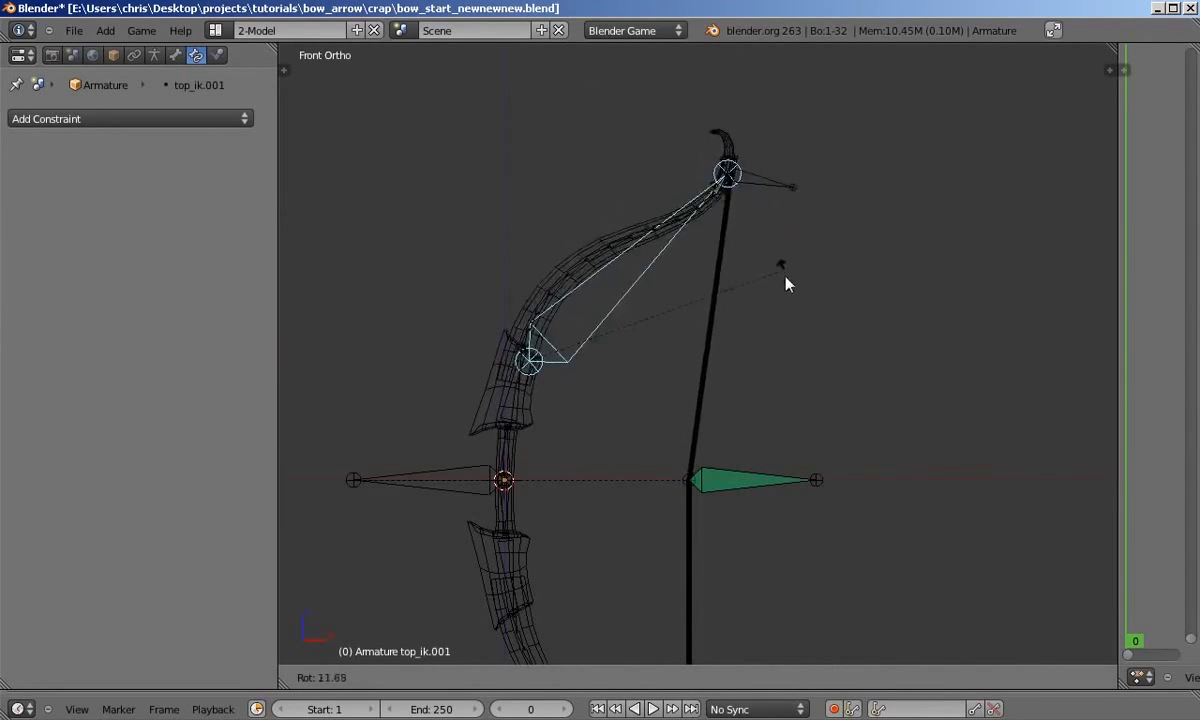
{"action": "key", "text": "Escape"}
{"action": "middle_click_drag", "start_coordinate": [757, 277], "coordinate": [749, 347], "text": "shift"}
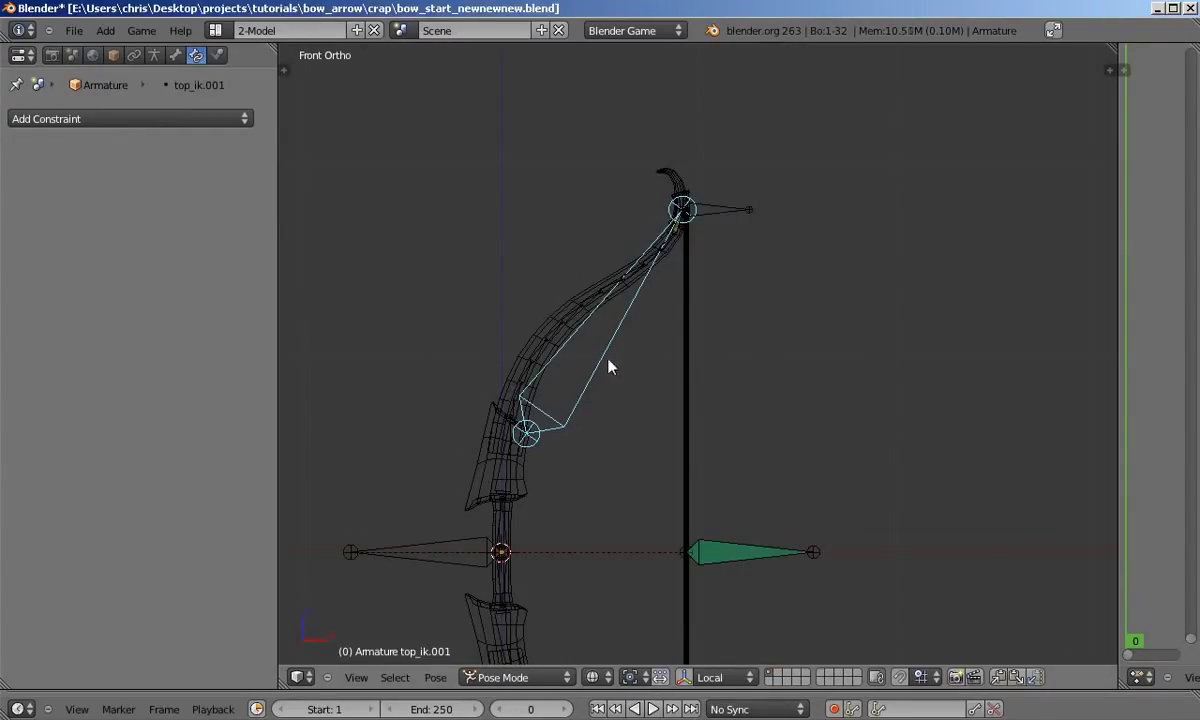
{"action": "key", "text": "g"}
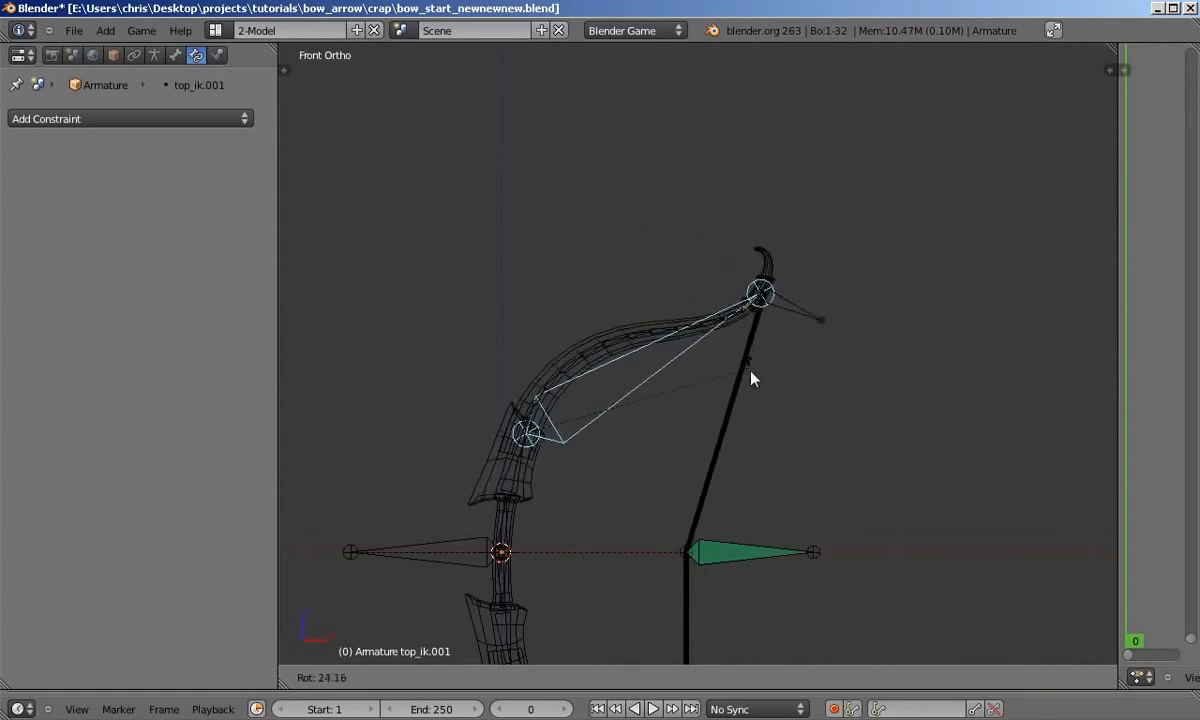
{"action": "key", "text": "Escape"}
- Duplicate the top_ik bone at the upper limb's tip in Edit Mode, leaving the copy in place
{"action": "scroll", "coordinate": [760, 222], "scroll_direction": "up", "scroll_amount": 2}
{"action": "middle_click_drag", "start_coordinate": [761, 222], "coordinate": [762, 212], "text": "shift"}
{"action": "right_click", "coordinate": [699, 200]}
{"action": "key", "text": "Tab"}
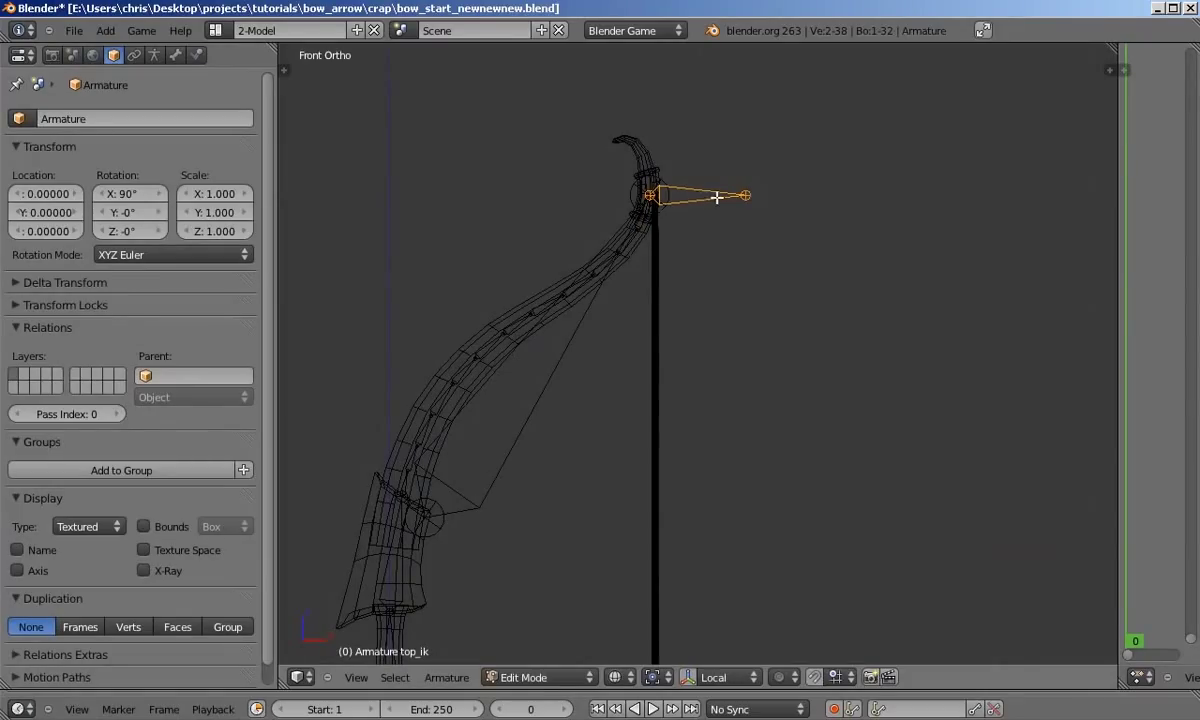
{"action": "key", "text": "shift+d"}
{"action": "right_click", "coordinate": [720, 188]}
- Lengthen the duplicated bone by moving only its tail along X to about 15.6, and select the whole bone
{"action": "key", "text": "b"}
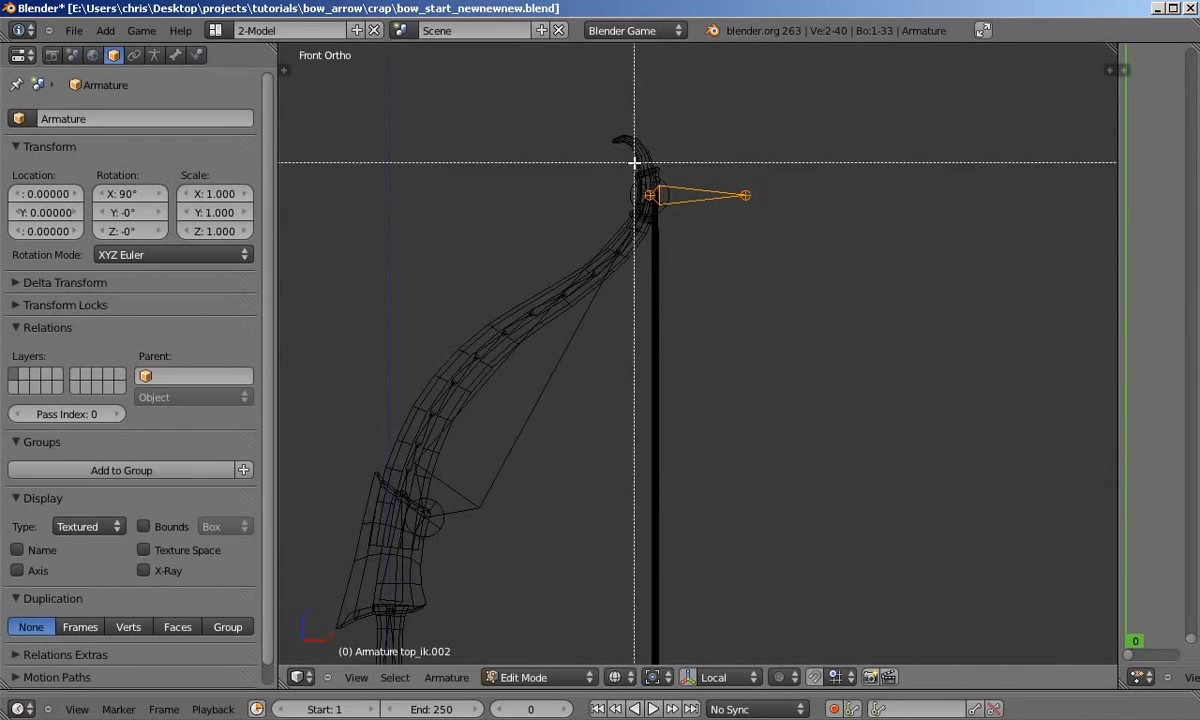
{"action": "middle_click_drag", "start_coordinate": [611, 139], "coordinate": [678, 231]}
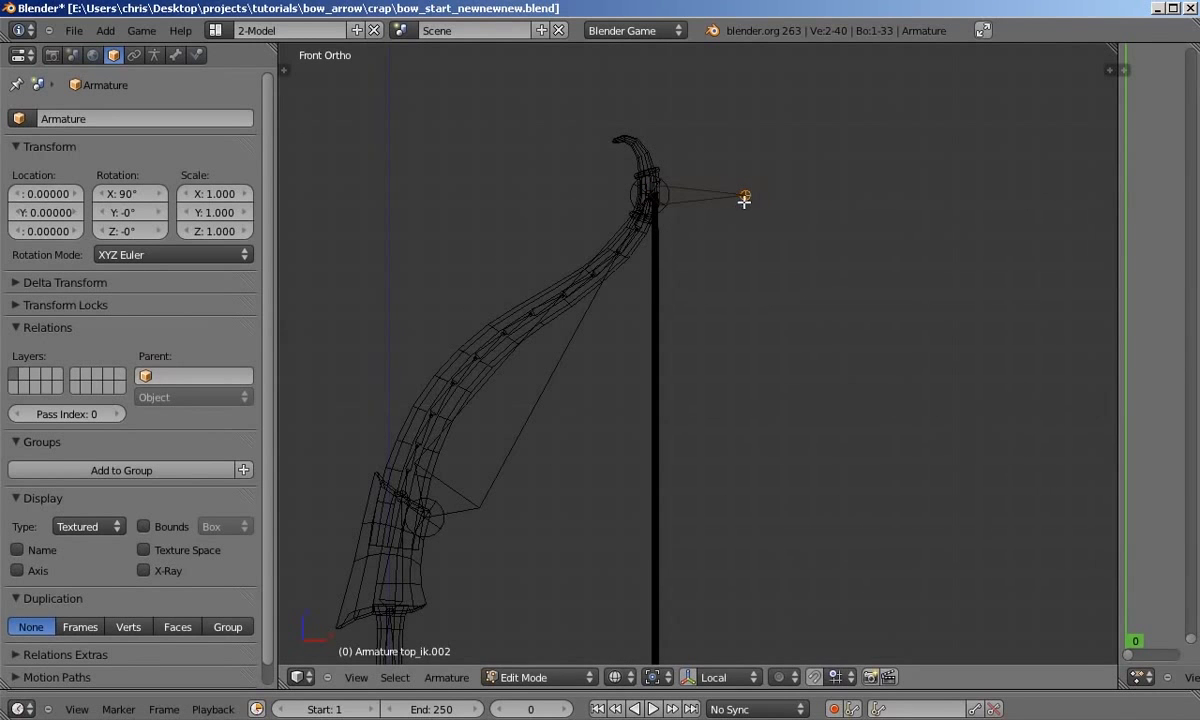
{"action": "key", "text": "g"}
{"action": "key", "text": "x"}
{"action": "key", "text": "Return"}
{"action": "right_click", "coordinate": [782, 201]}
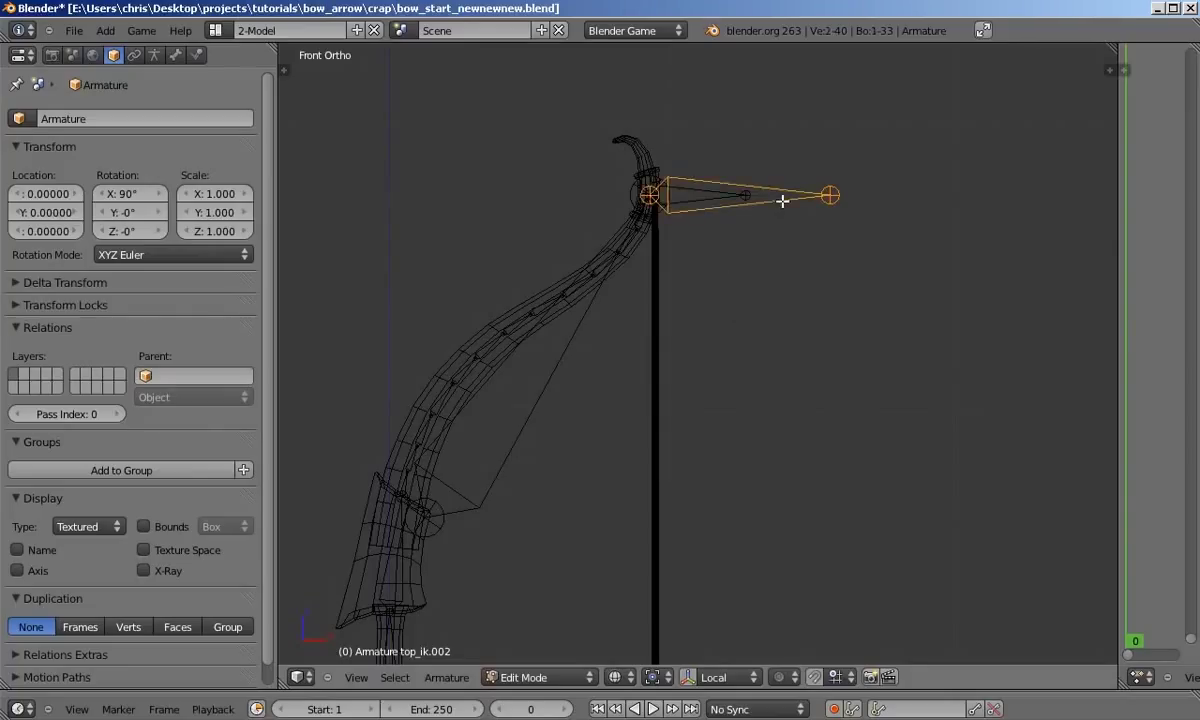
- Rename the duplicated bone top_limit and check its parent link with a trial move, cancelling it
{"action": "left_click", "coordinate": [175, 56]}
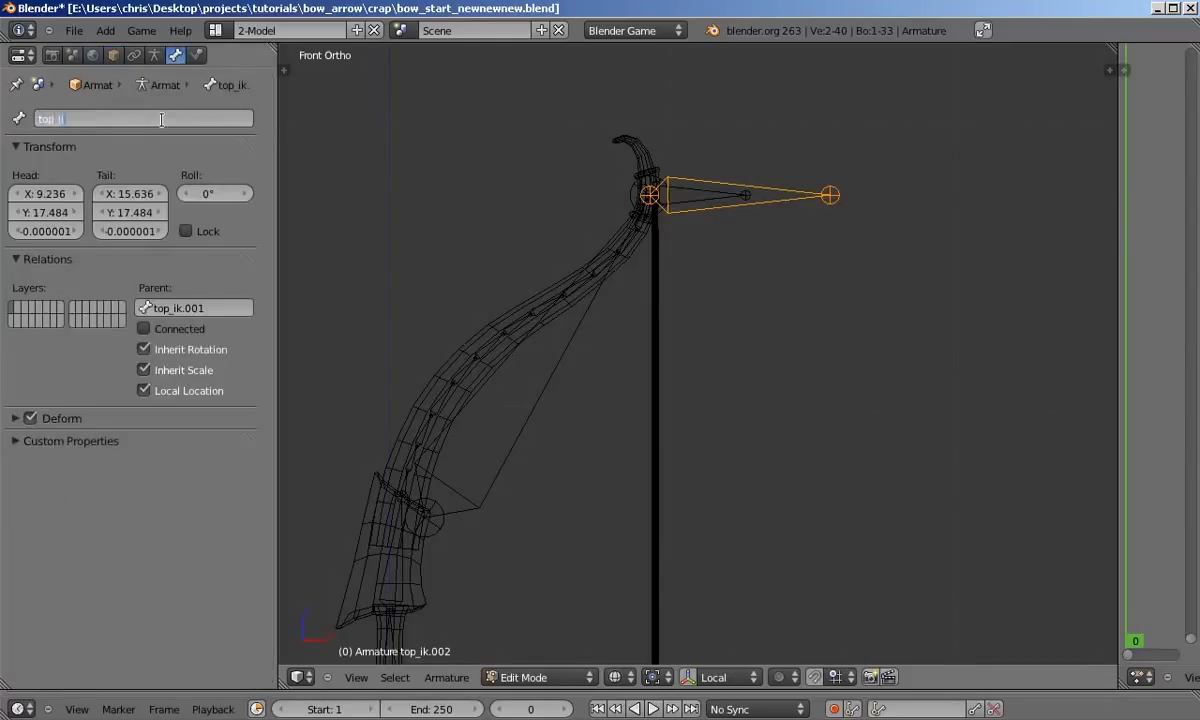
{"action": "key", "text": "Return"}
{"action": "key", "text": "g"}
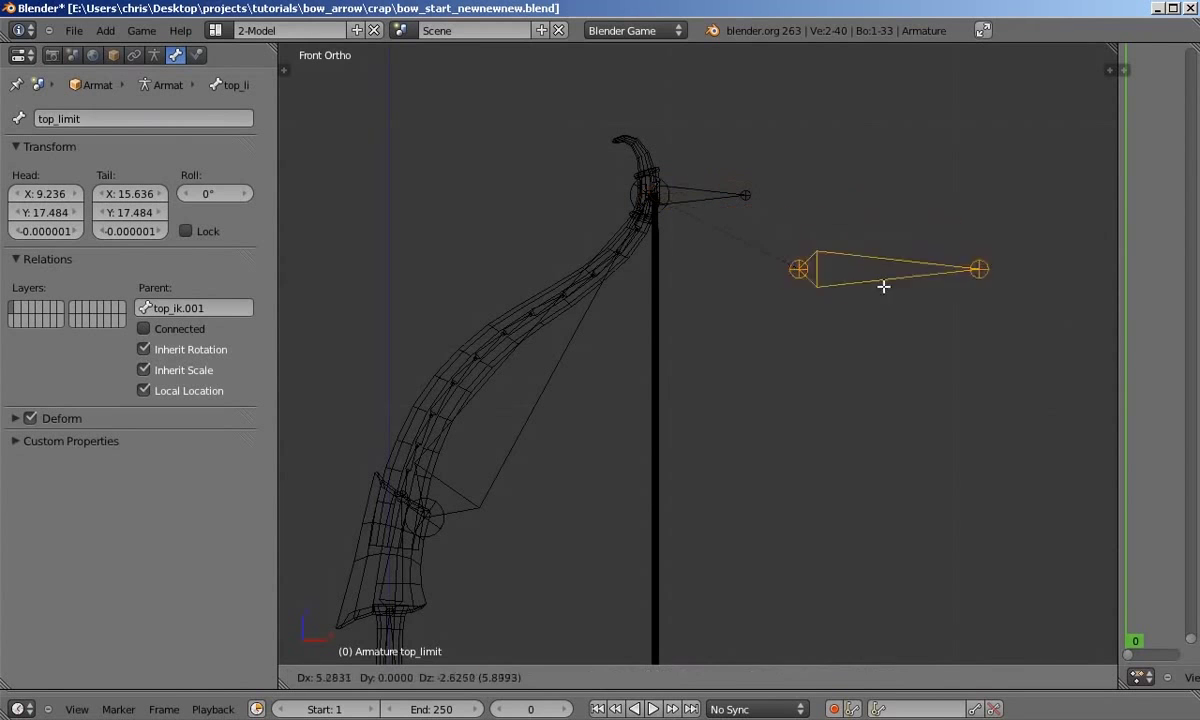
{"action": "key", "text": "Escape"}
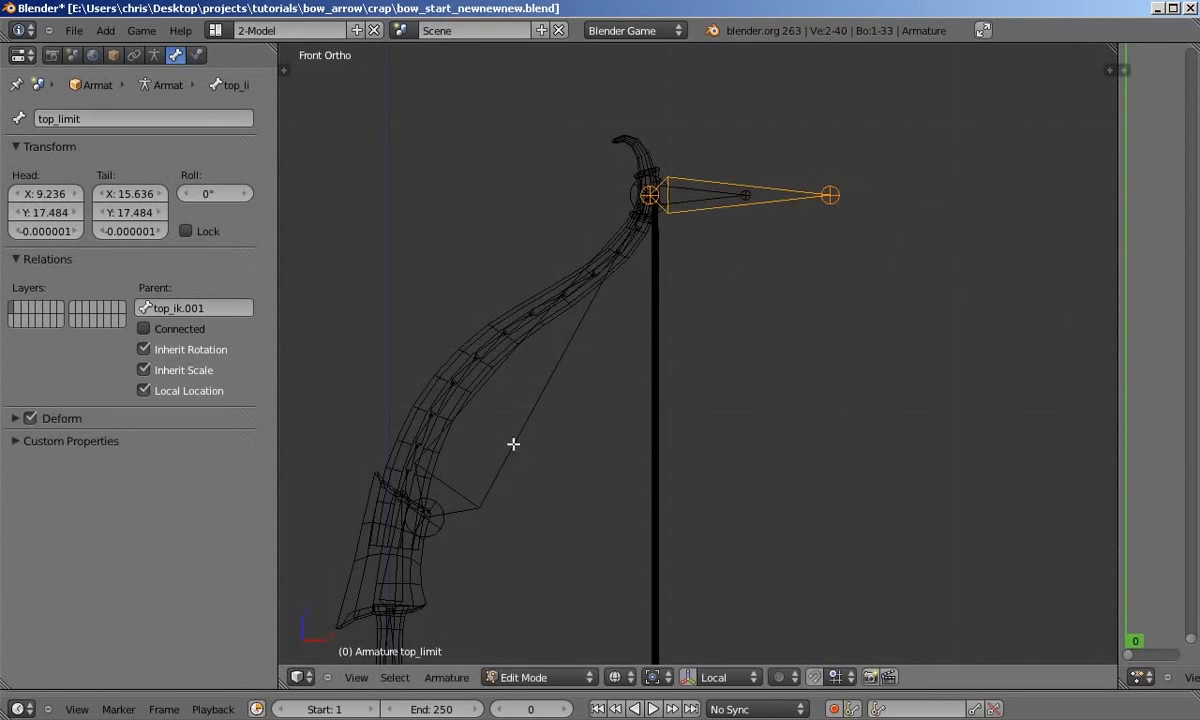
- Clear the parent of the top_limit bone and check its independence with a trial move, cancelling it
{"action": "middle_click_drag", "start_coordinate": [680, 300], "coordinate": [712, 269], "text": "shift"}
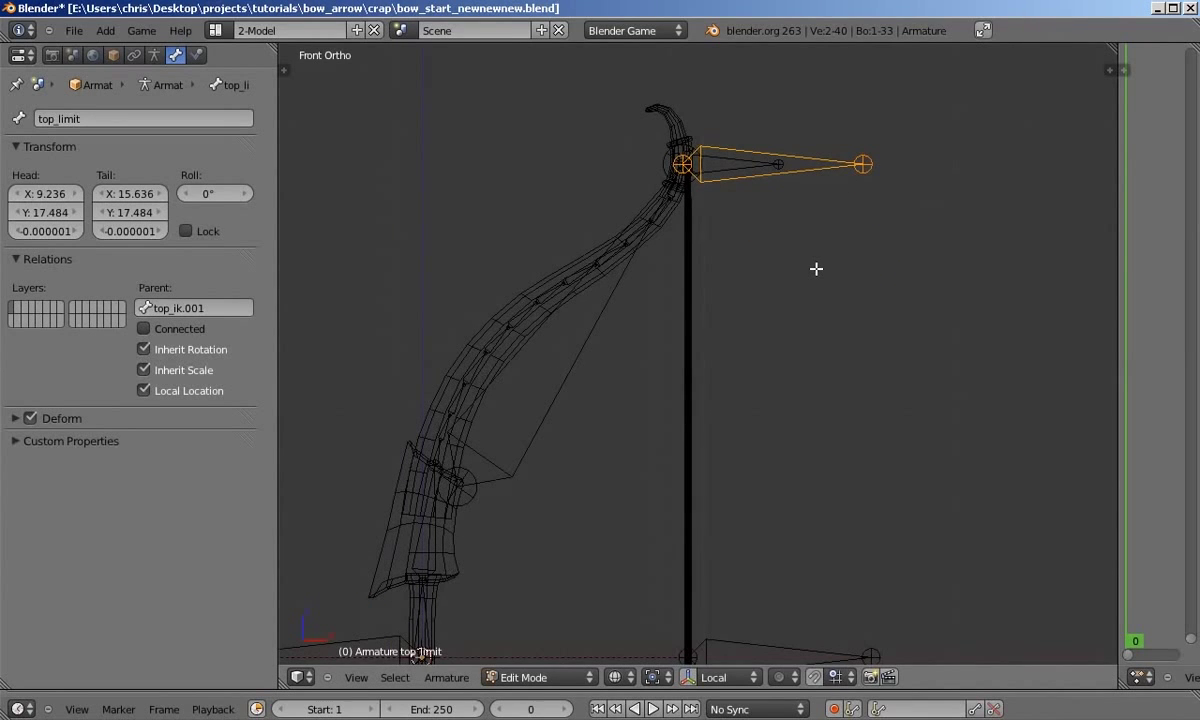
{"action": "key", "text": "alt+p"}
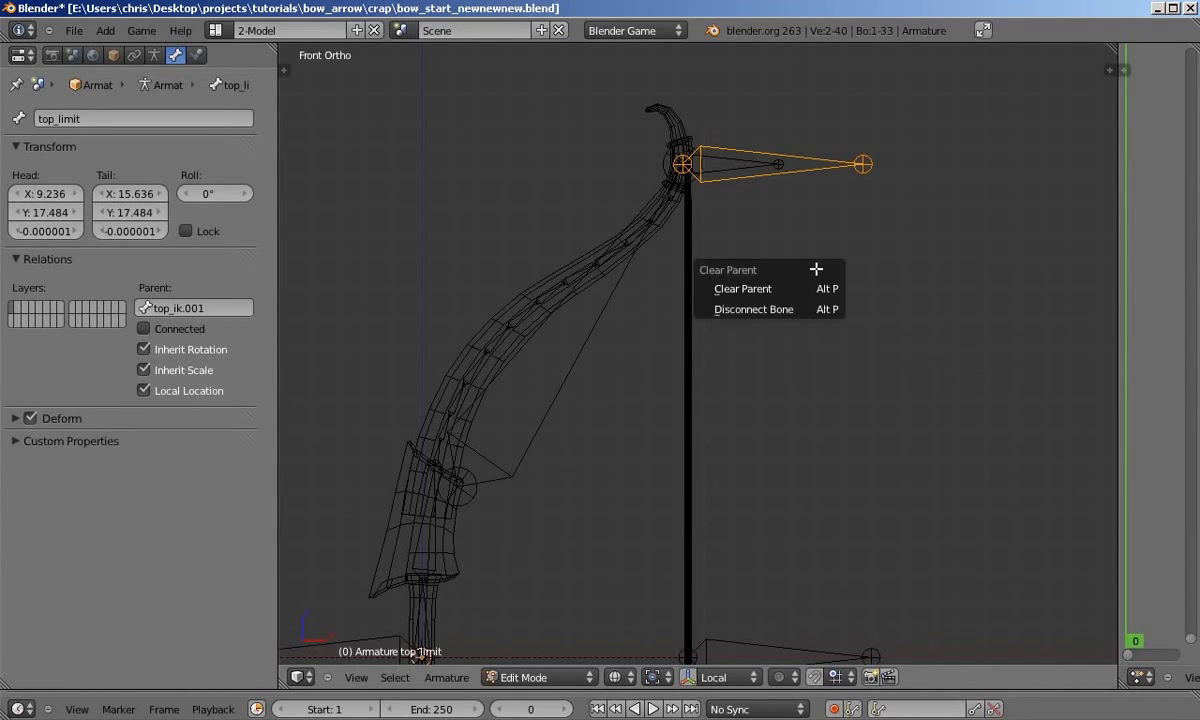
{"action": "left_click", "coordinate": [803, 288]}
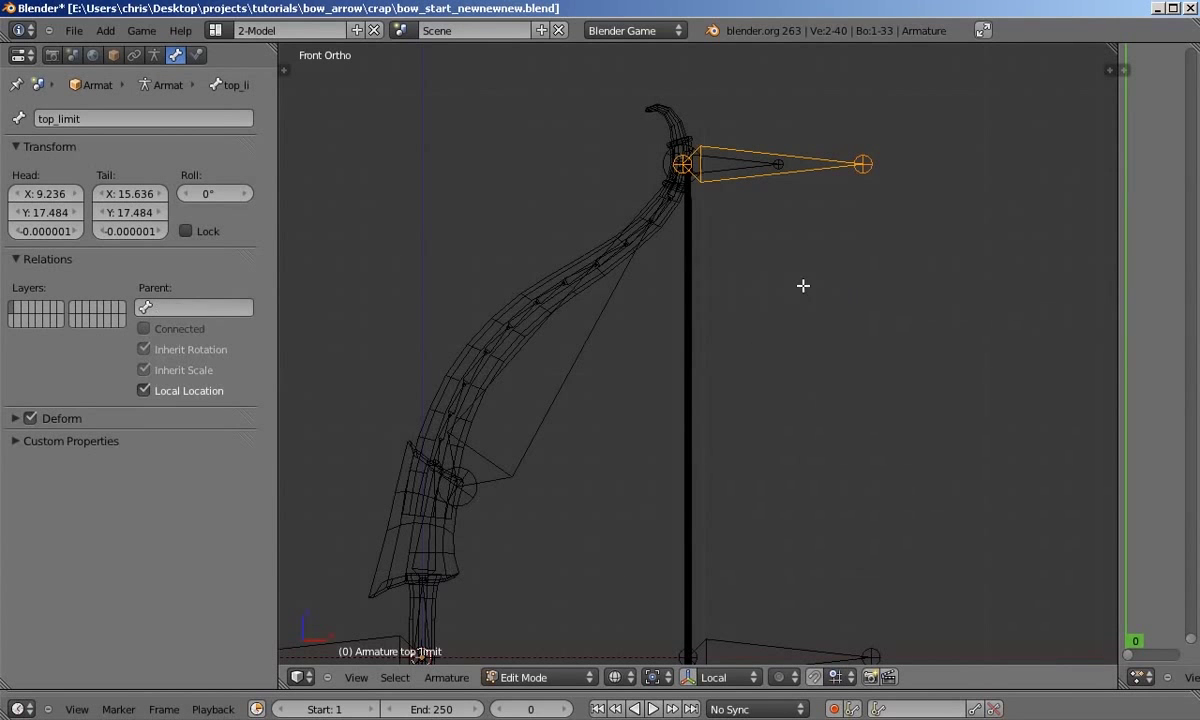
{"action": "scroll", "coordinate": [803, 285], "scroll_direction": "down", "scroll_amount": 1}
{"action": "middle_click_drag", "start_coordinate": [803, 285], "coordinate": [870, 227], "text": "shift"}
{"action": "key", "text": "g"}
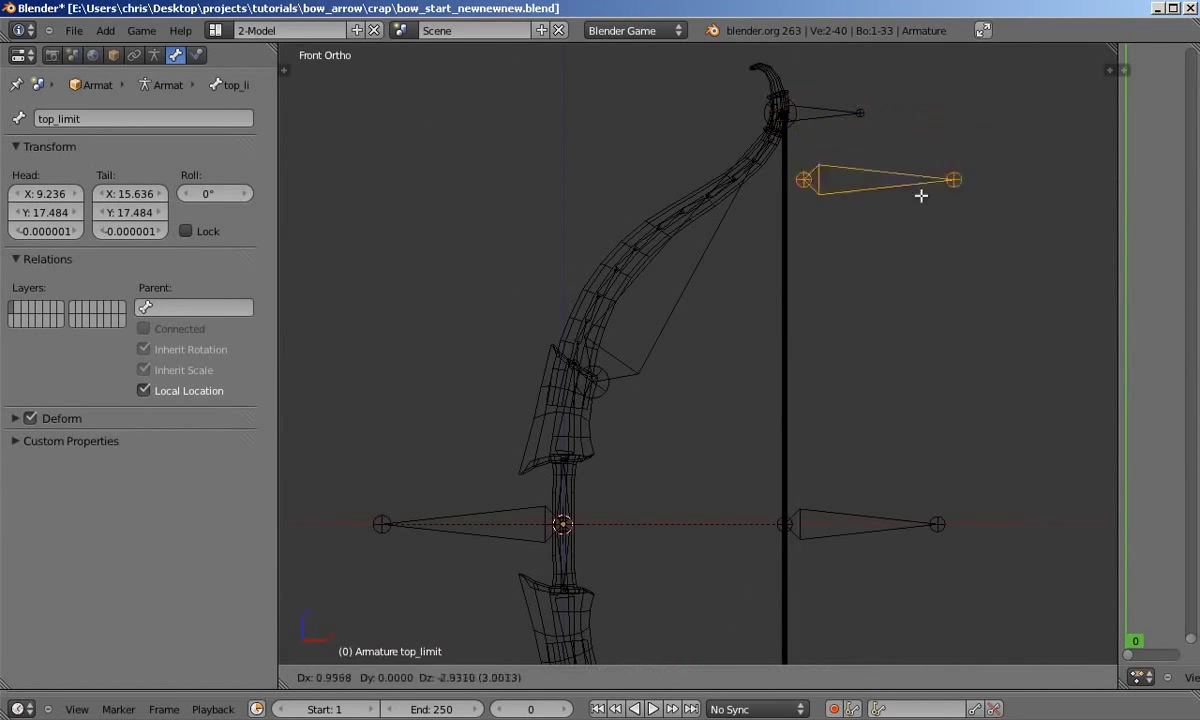
{"action": "right_click", "coordinate": [978, 156]}
- Parent the top_ik.001 and top_limit bones to the main bone with Keep Offset
{"action": "right_click", "coordinate": [683, 296]}
{"action": "key", "text": "g"}
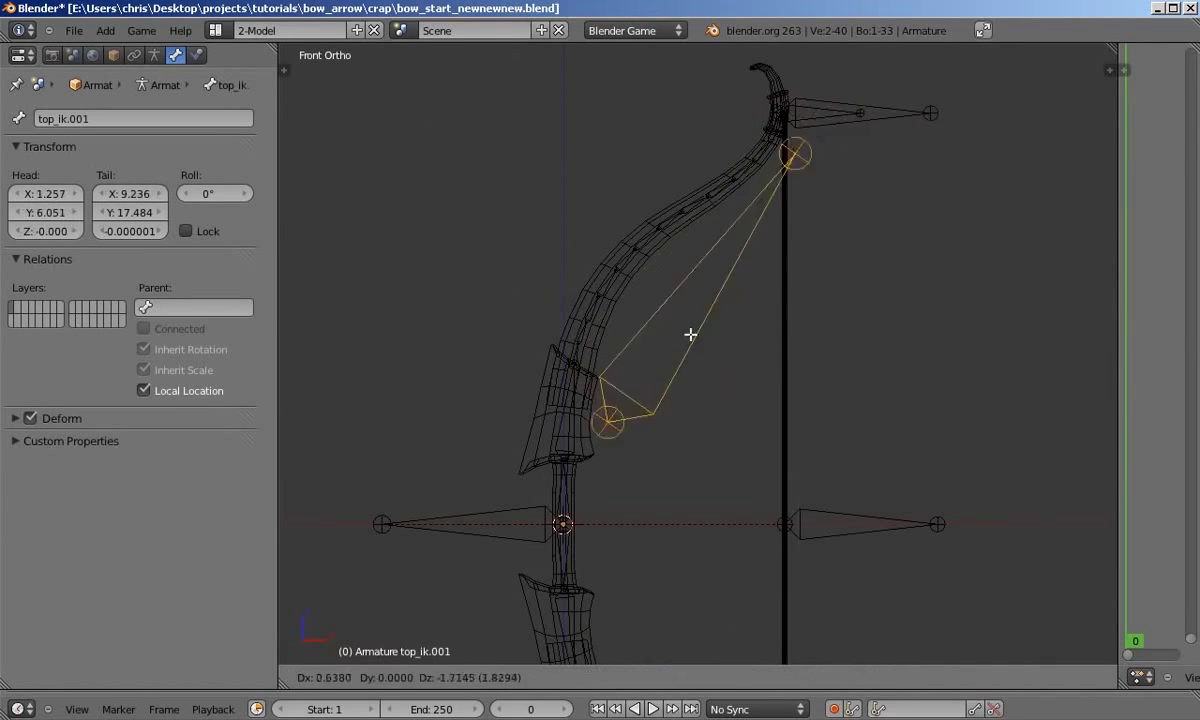
{"action": "right_click", "coordinate": [800, 297]}
{"action": "right_click", "coordinate": [894, 120], "text": "shift"}
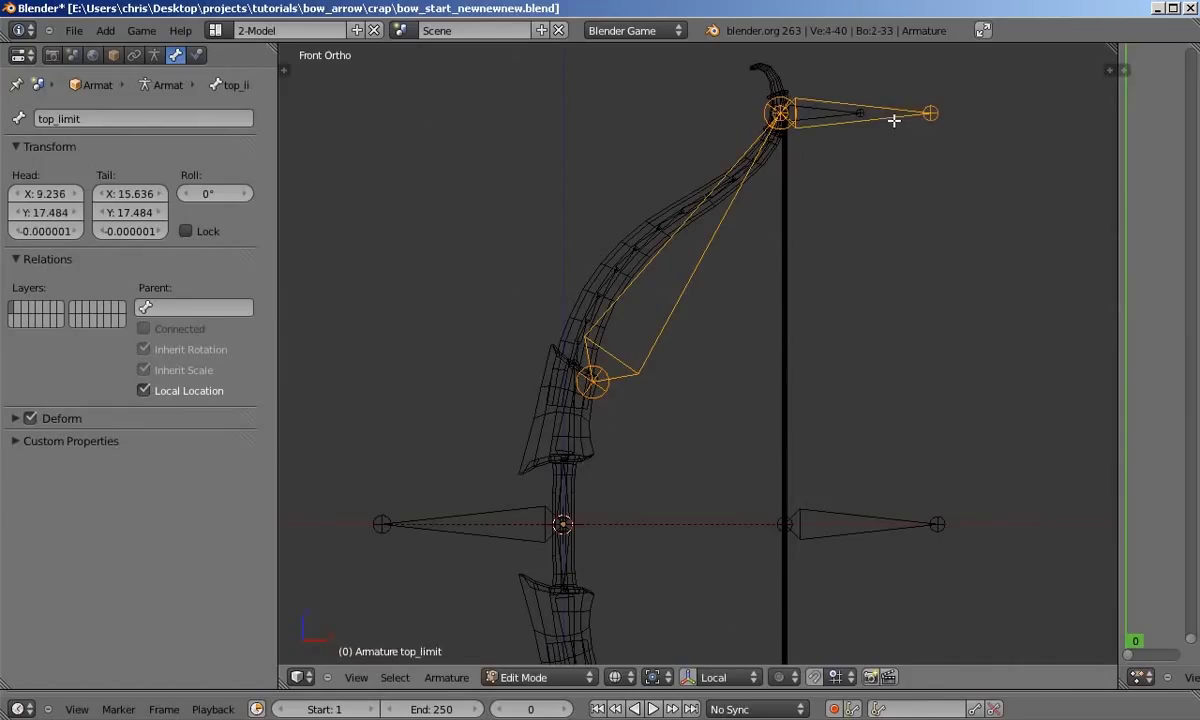
{"action": "right_click", "coordinate": [461, 517], "text": "shift"}
{"action": "key", "text": "ctrl+p"}
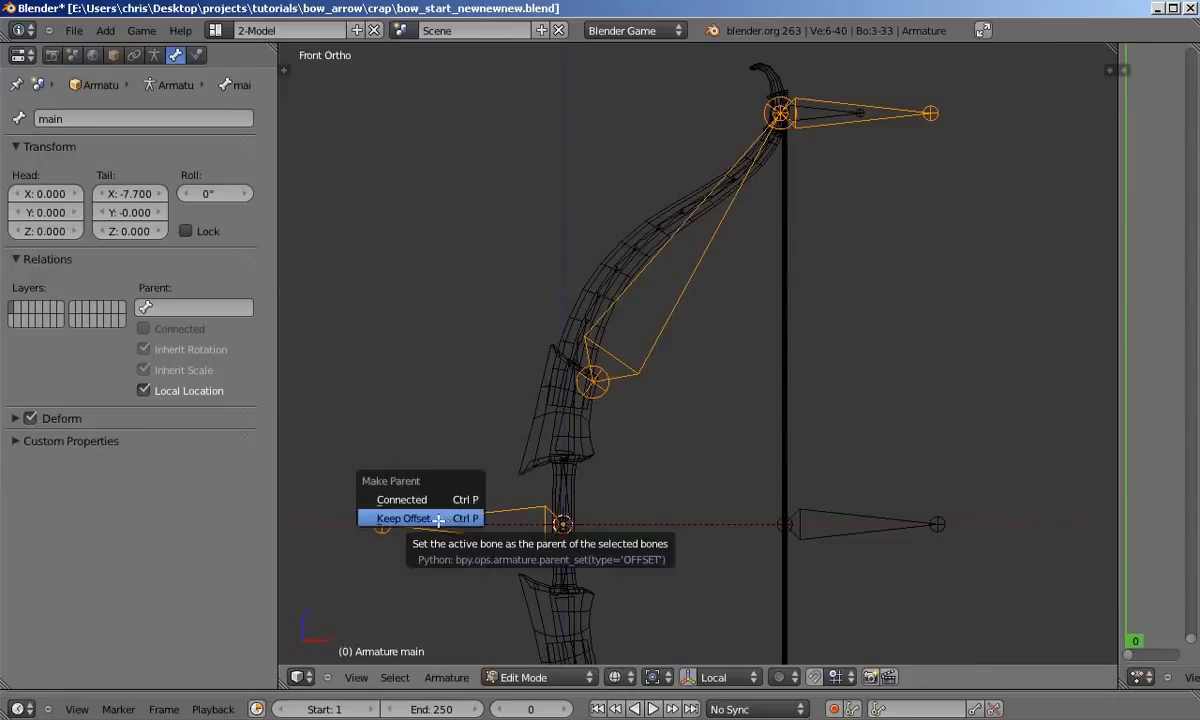
{"action": "left_click", "coordinate": [438, 519]}
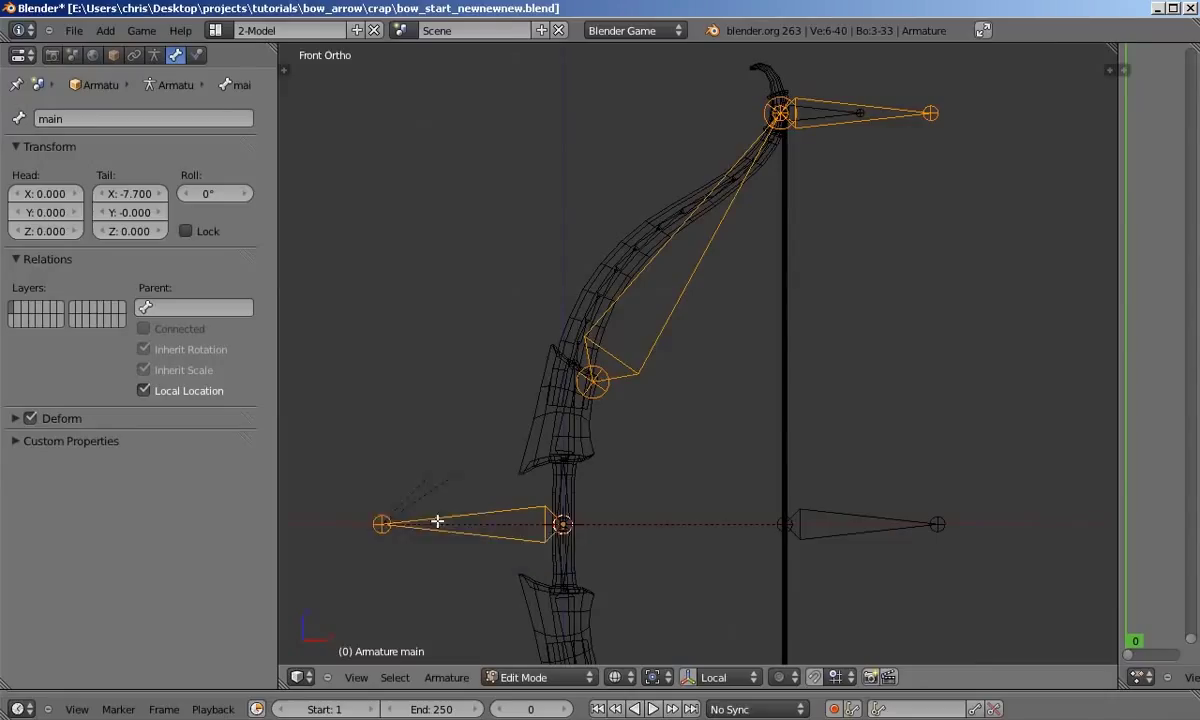